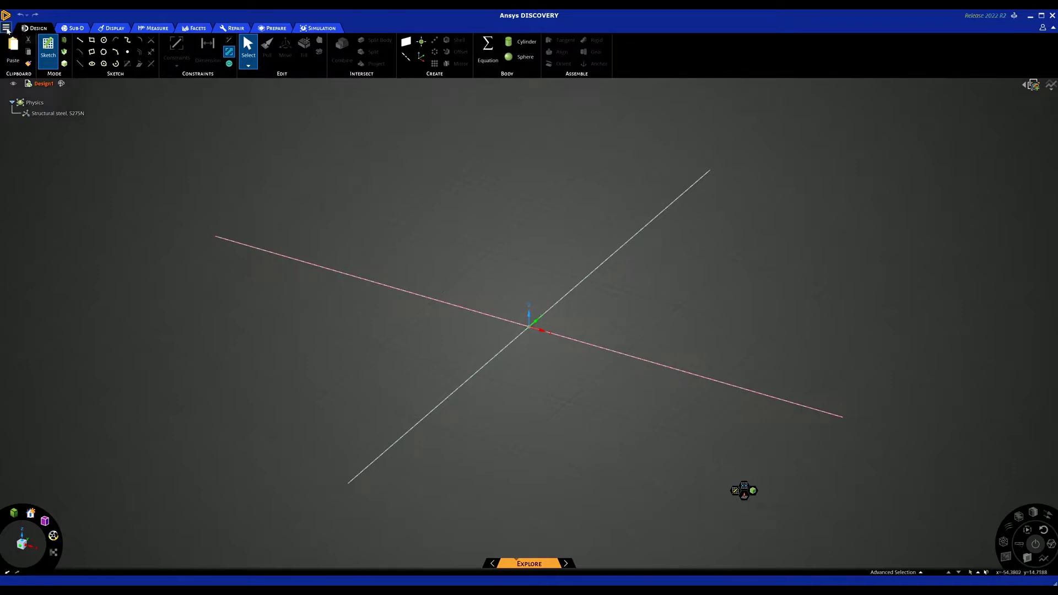
Enable the advanced and beta options in the program settings.
left_click(6, 28)
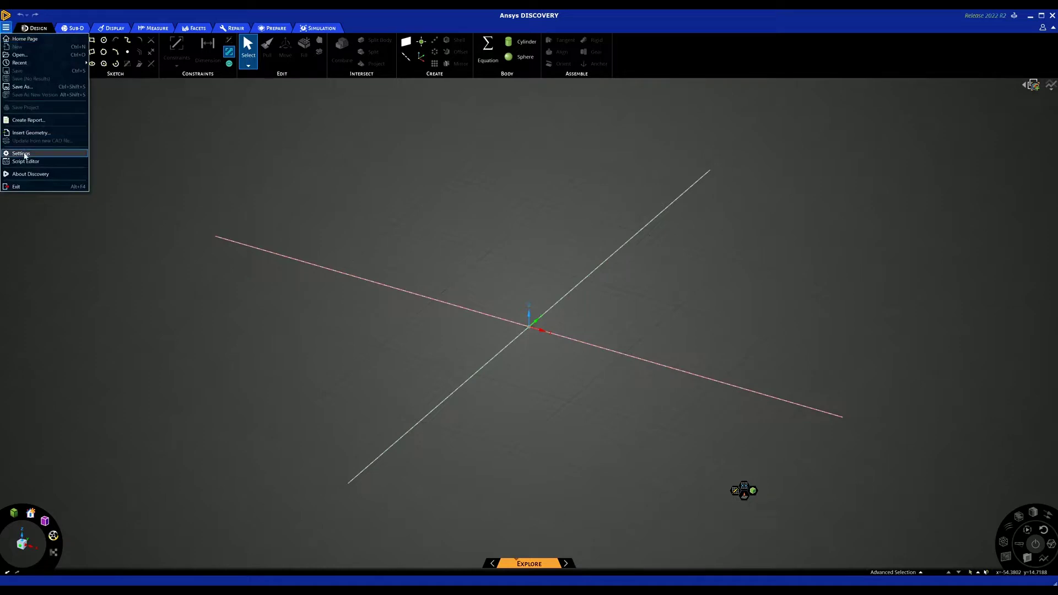
left_click(22, 154)
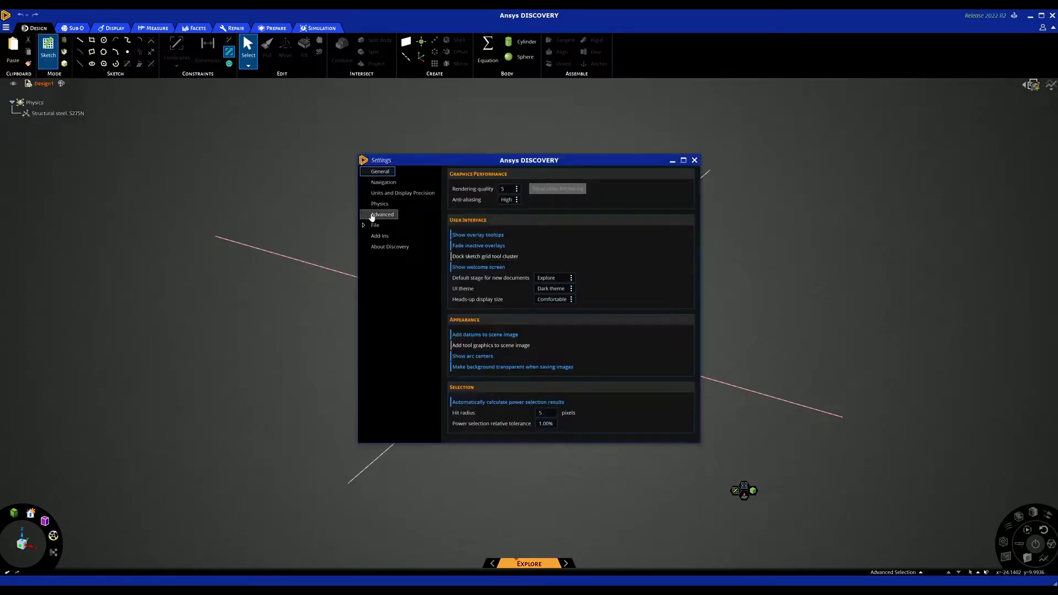
left_click(372, 218)
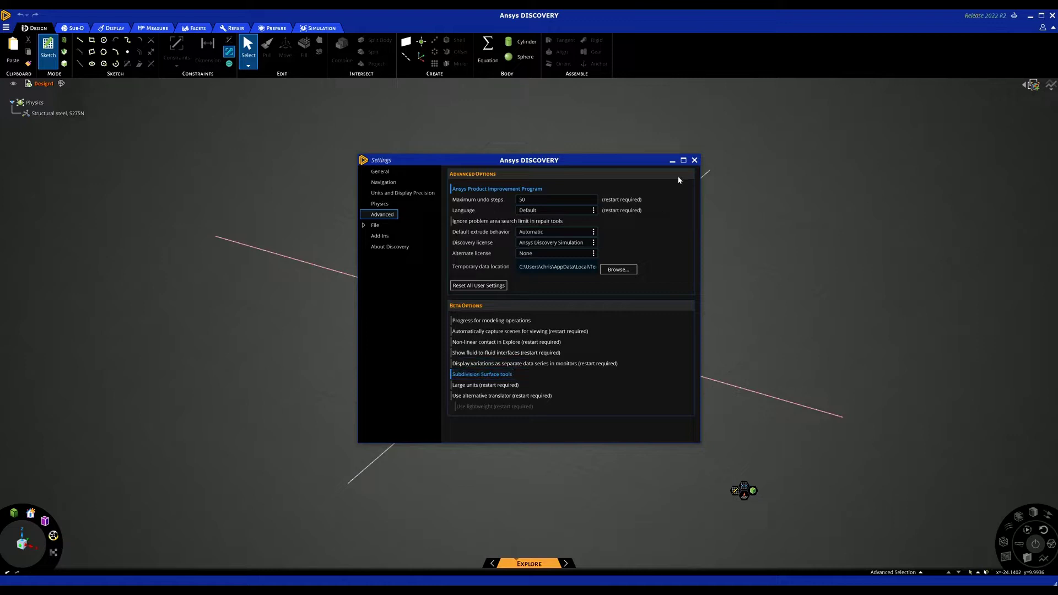
left_click(695, 161)
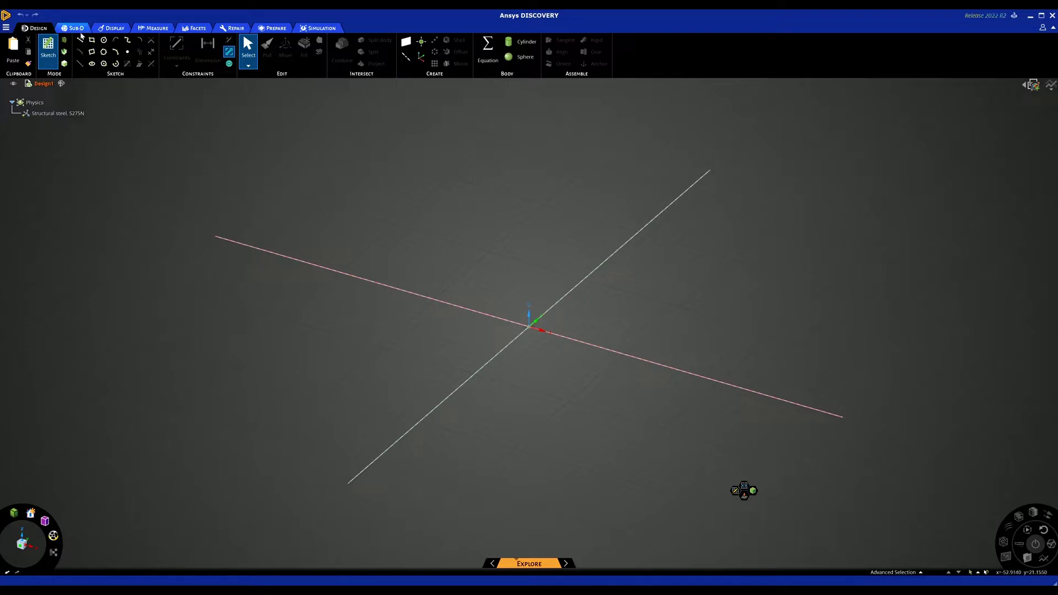
Add a Sub-D torus primitive at the origin from the Sub-D tab.
left_click(79, 30)
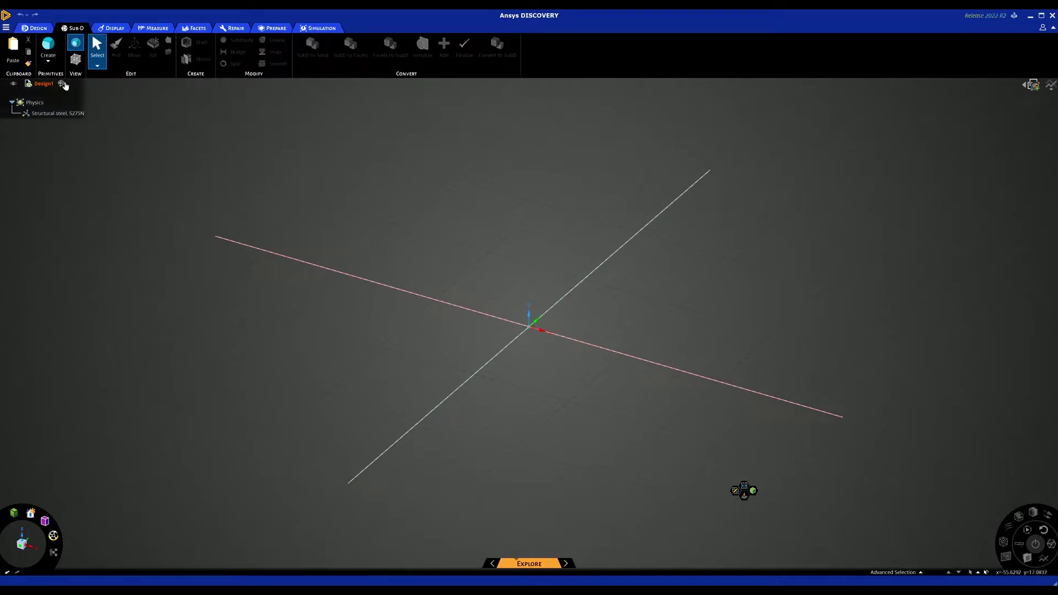
left_click(49, 61)
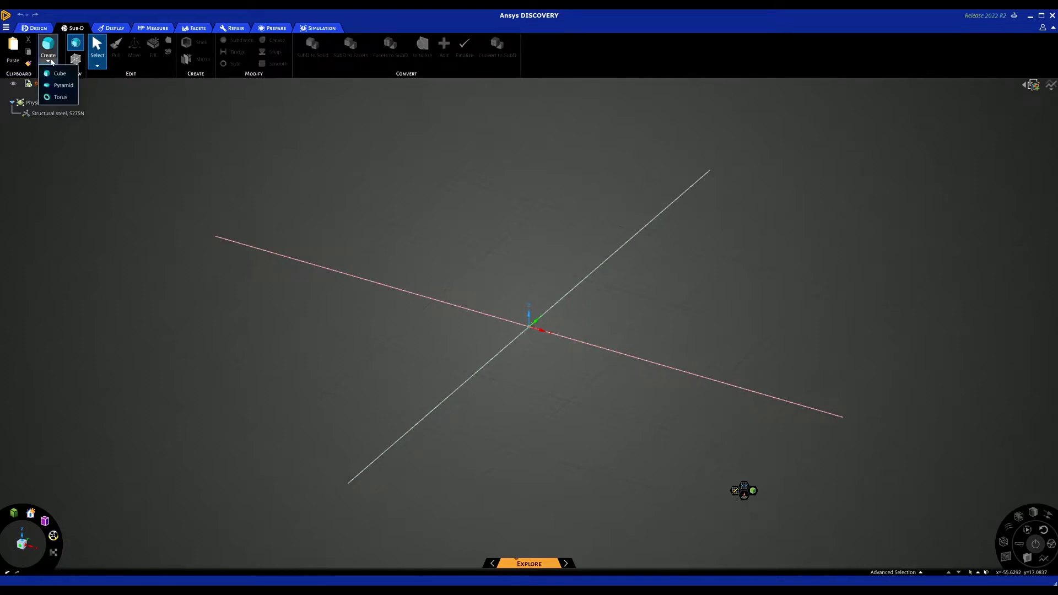
left_click(60, 98)
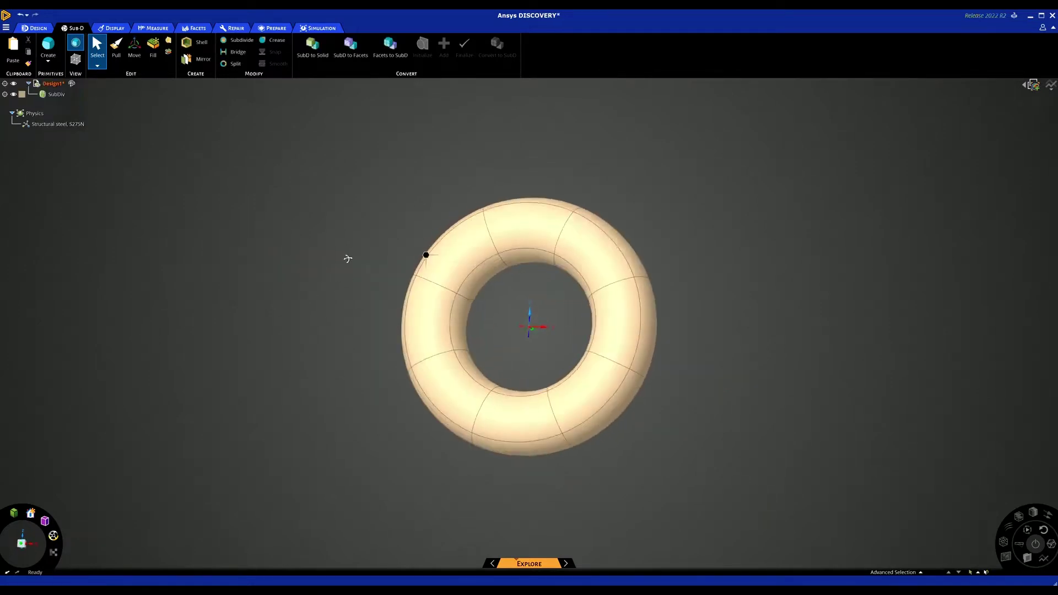
Show the smooth torus inside its transparent eight-segment control cage, viewed at an angle.
scroll(354, 243, "down", 1)
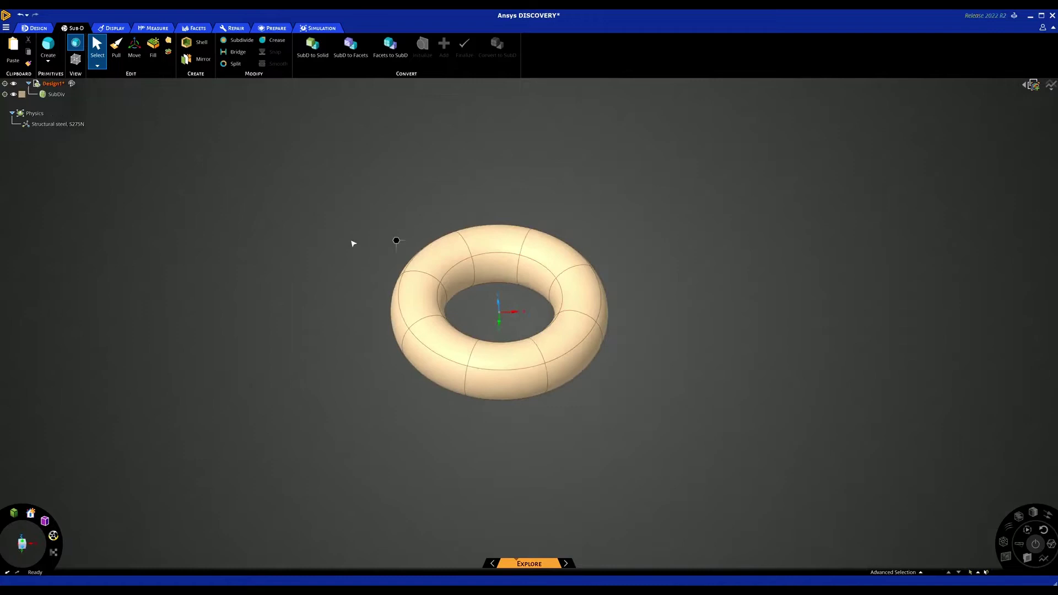
left_click(75, 58)
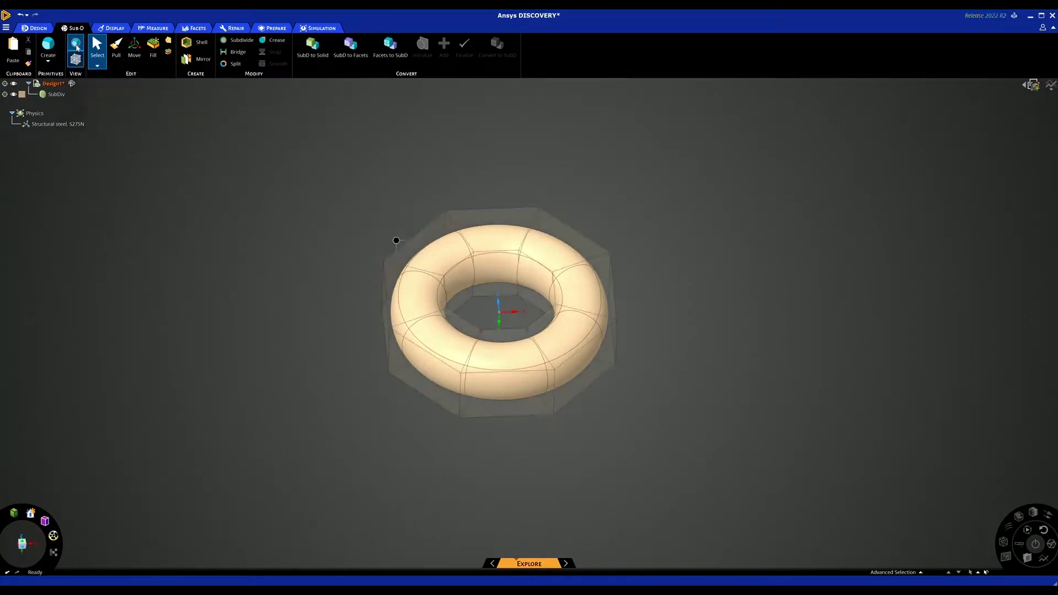
left_click(77, 46)
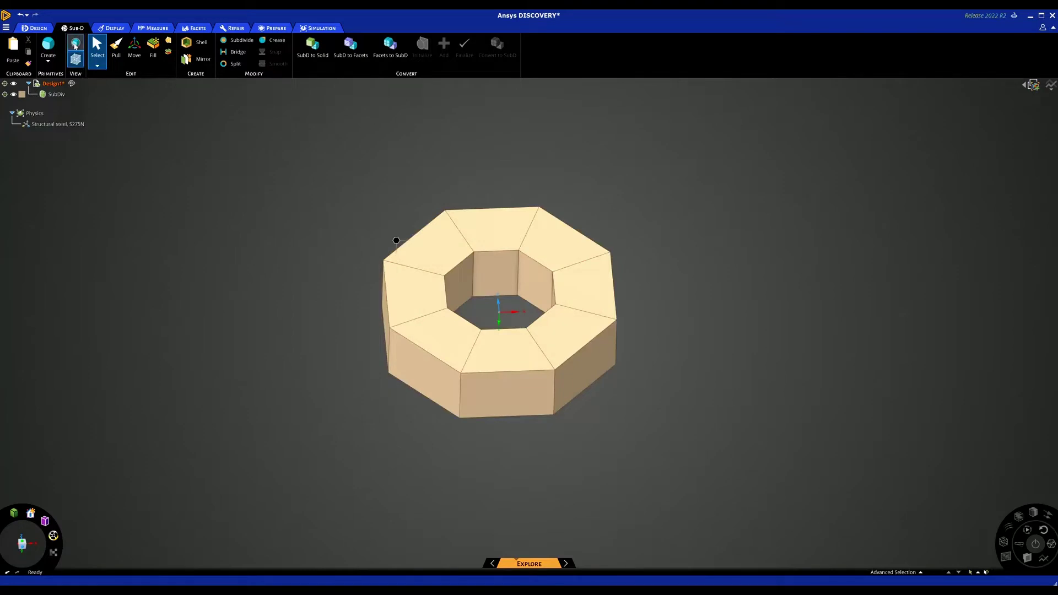
left_click(75, 46)
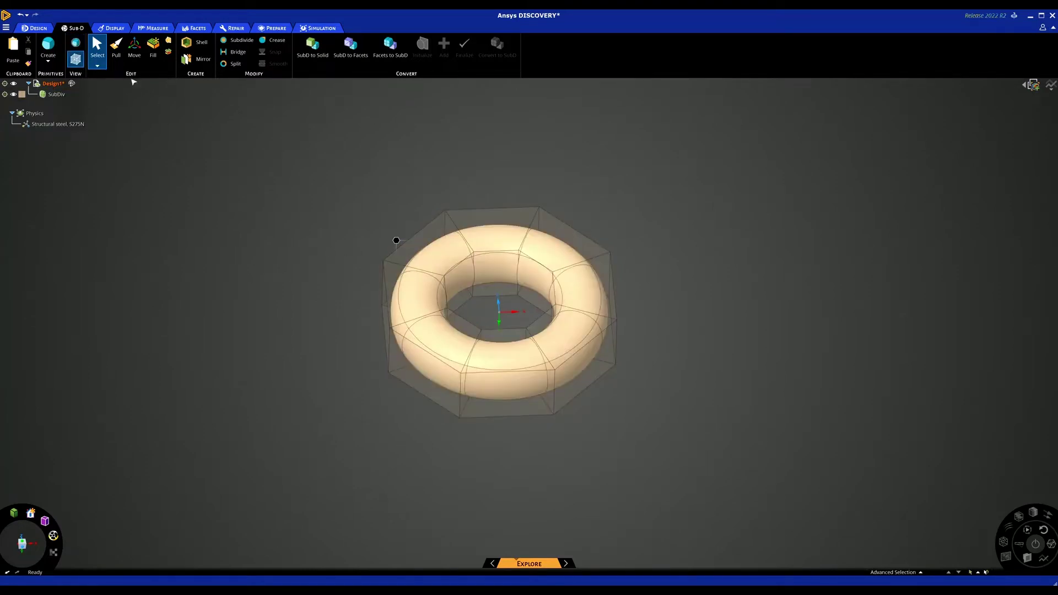
left_click(75, 59)
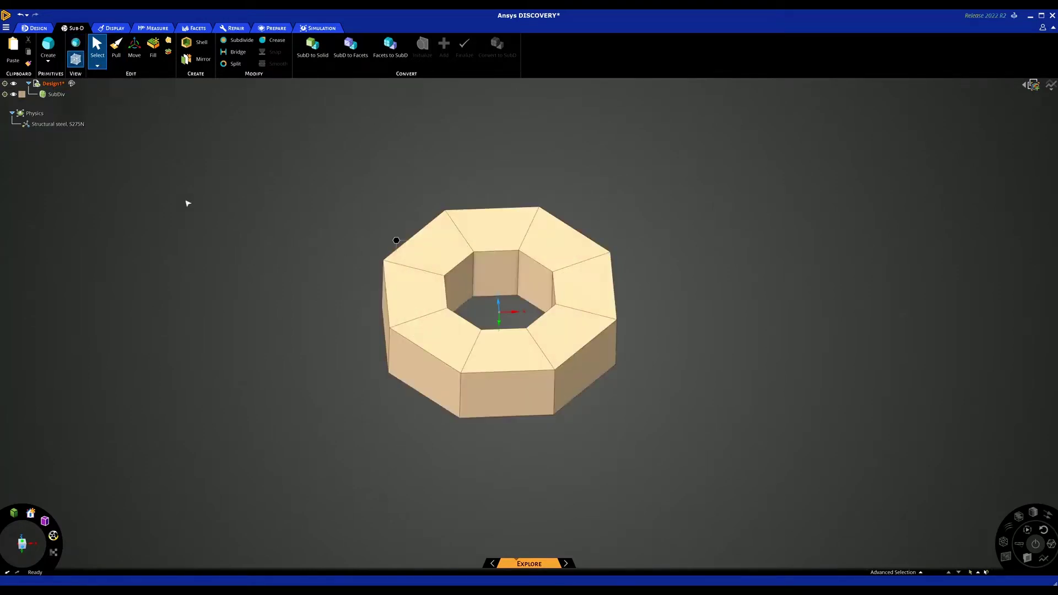
left_click(76, 44)
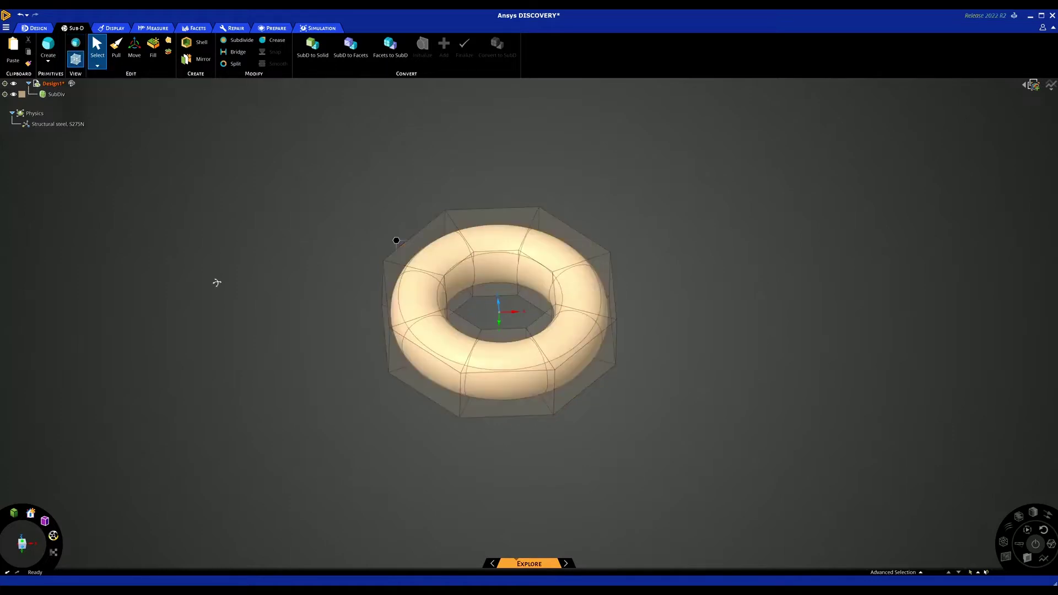
mouse_move(218, 282)
middle_mouse_down()
mouse_move(229, 275)
mouse_move(203, 278)
middle_mouse_up()
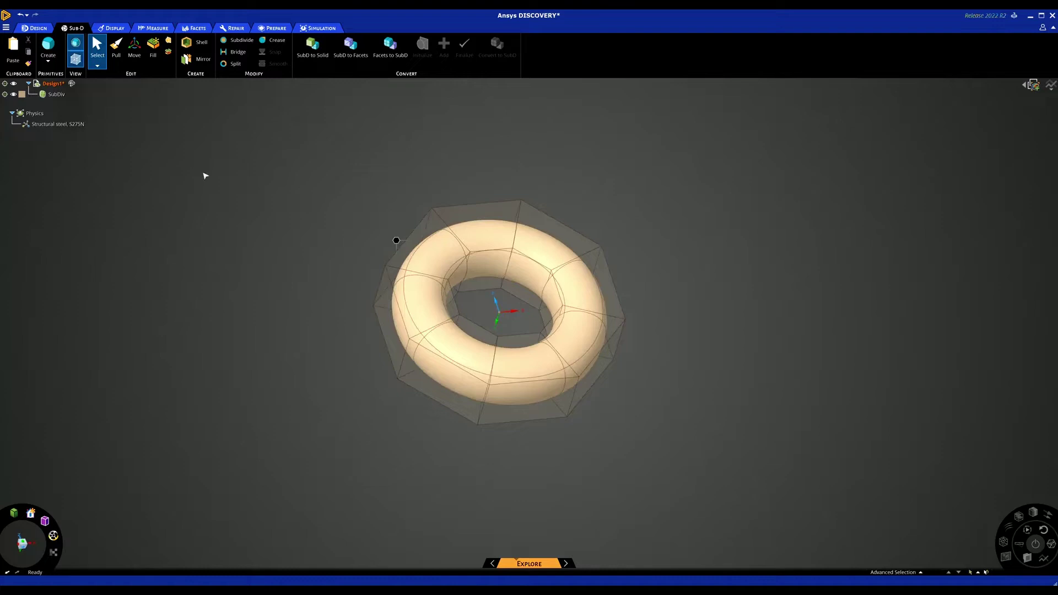
middle_click_drag(269, 244, 252, 214)
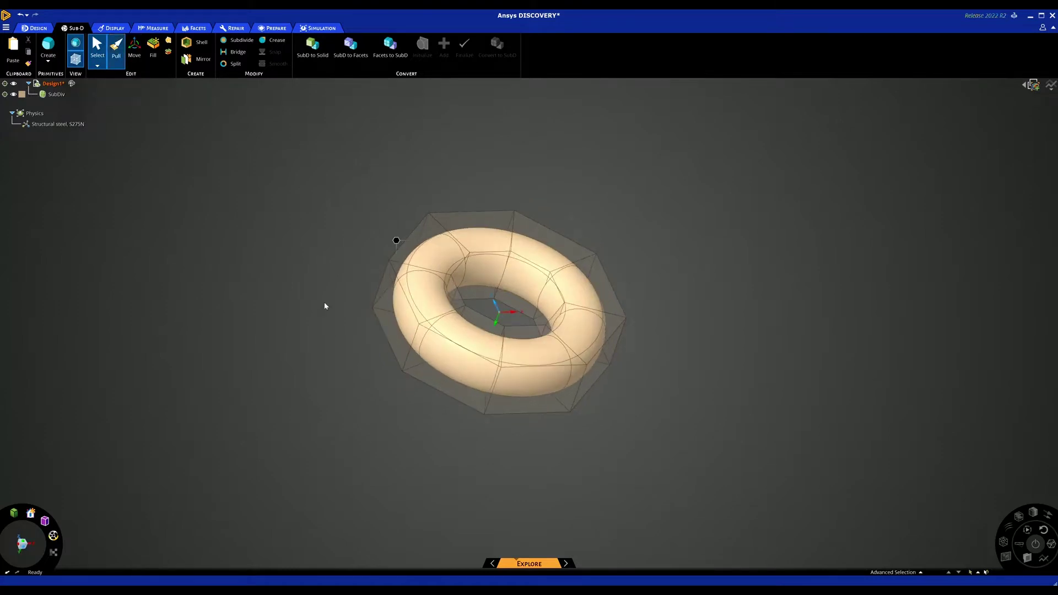
Pull the left cage face outward 2.35 mm, then stretch it further.
key("p")
left_click(394, 327)
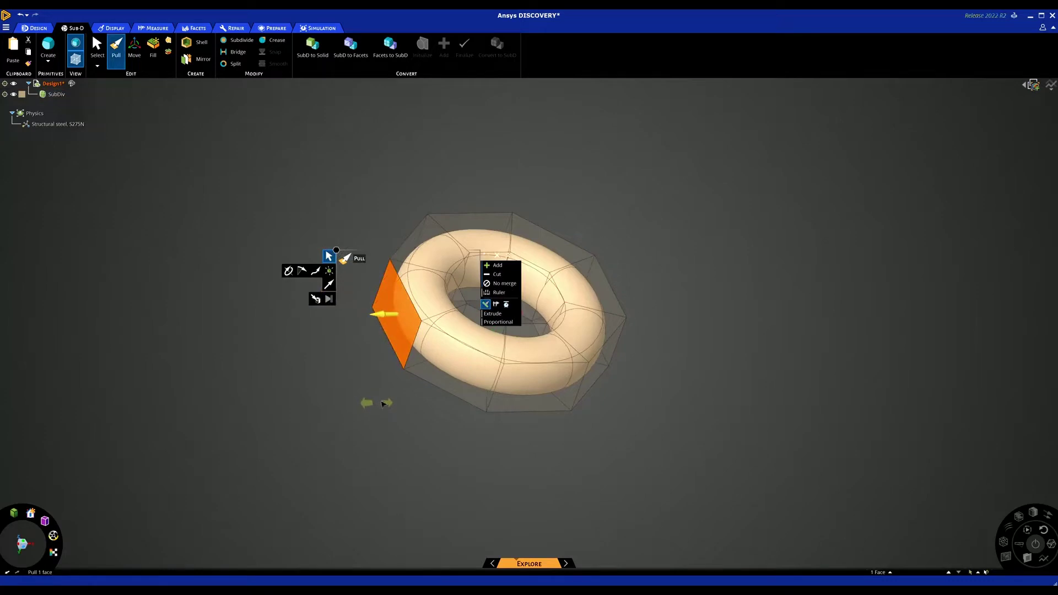
left_click_drag(377, 404, 345, 408)
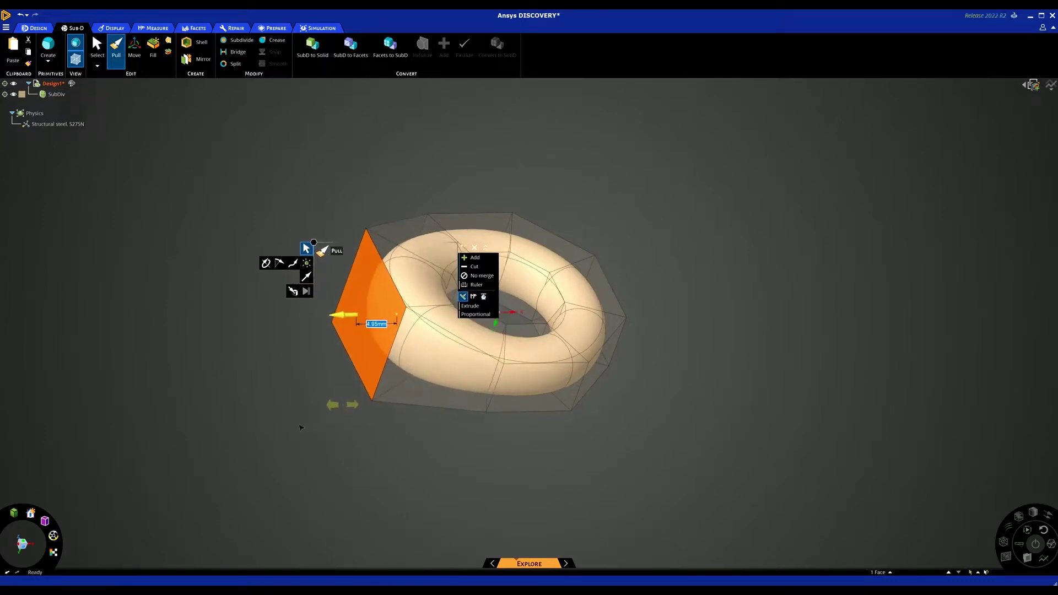
left_click(298, 402)
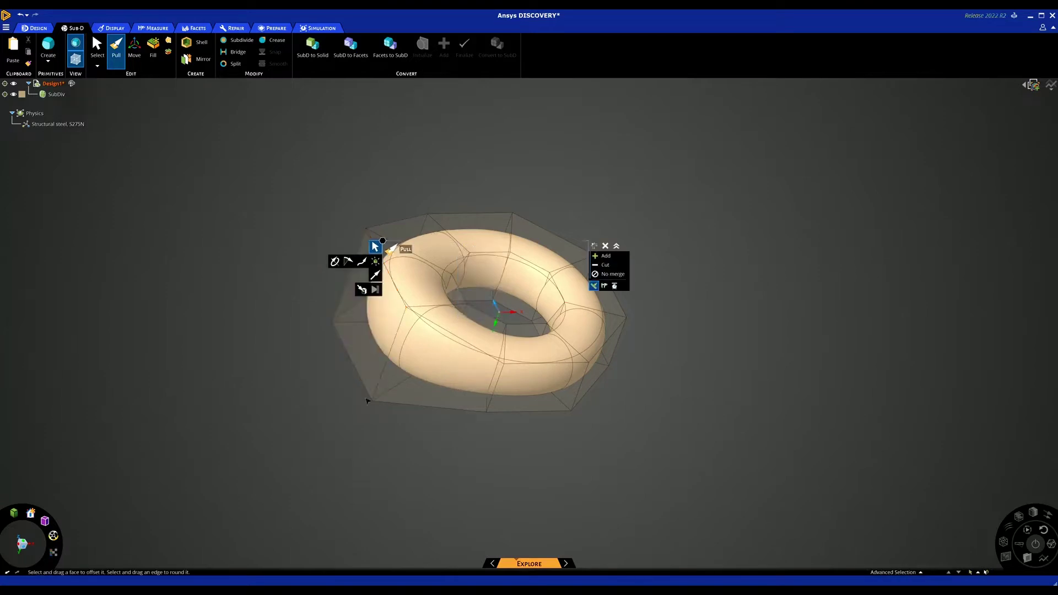
left_click(399, 307)
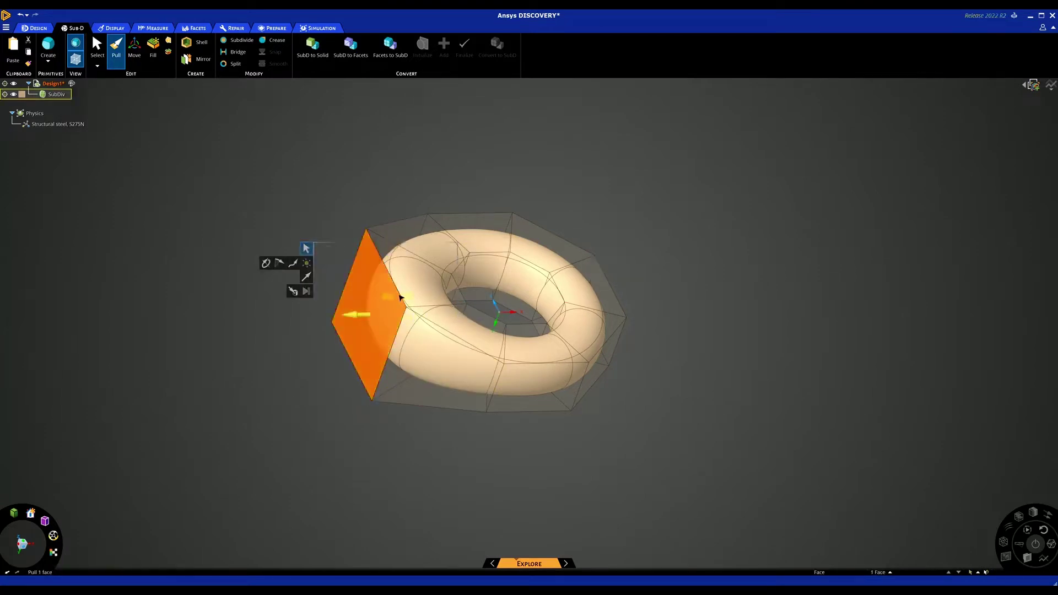
left_click(401, 298)
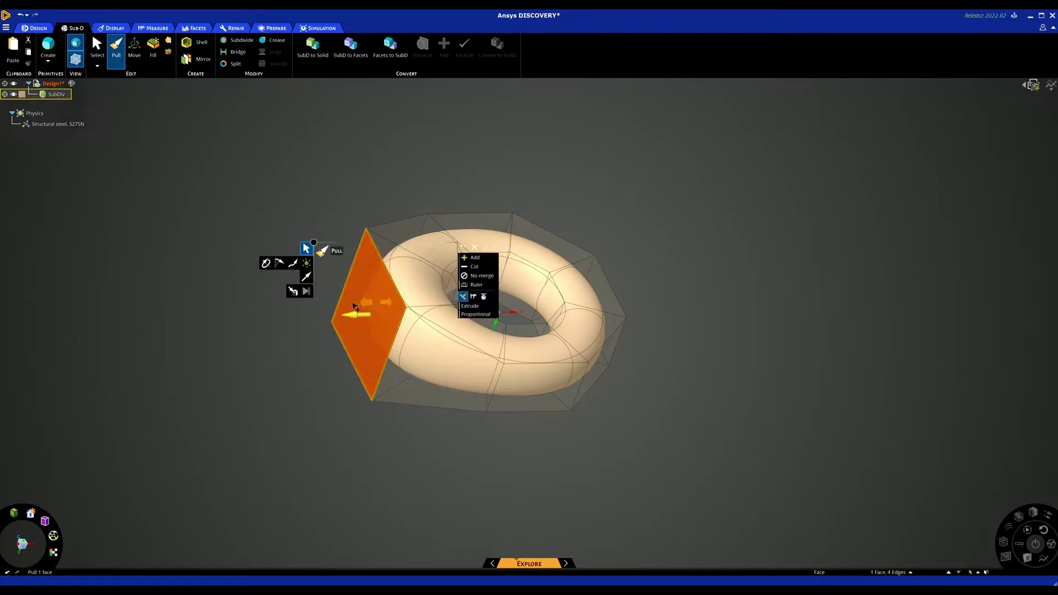
left_click_drag(356, 306, 335, 309)
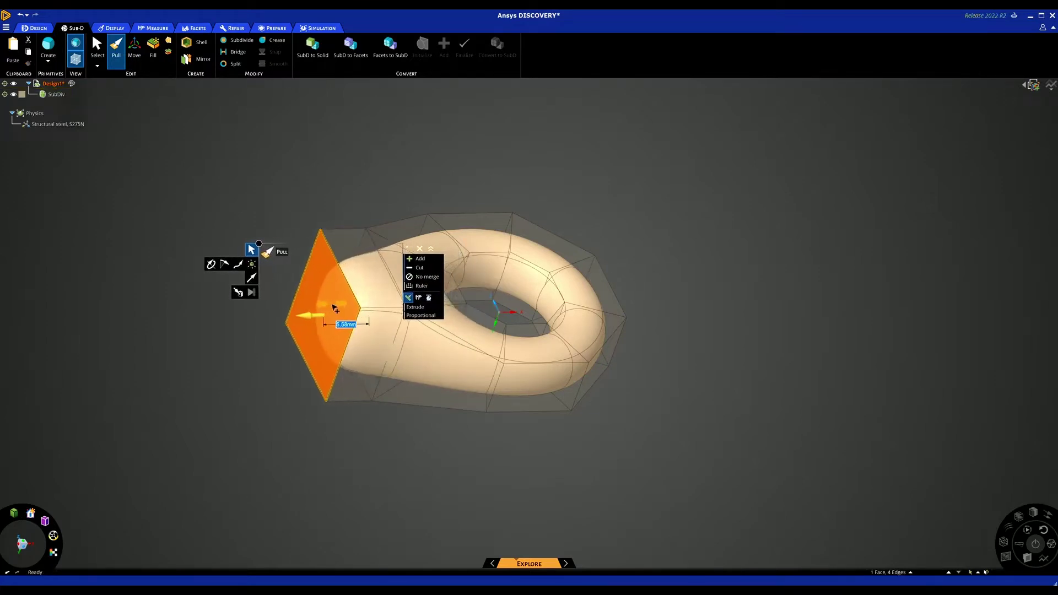
left_click(354, 446)
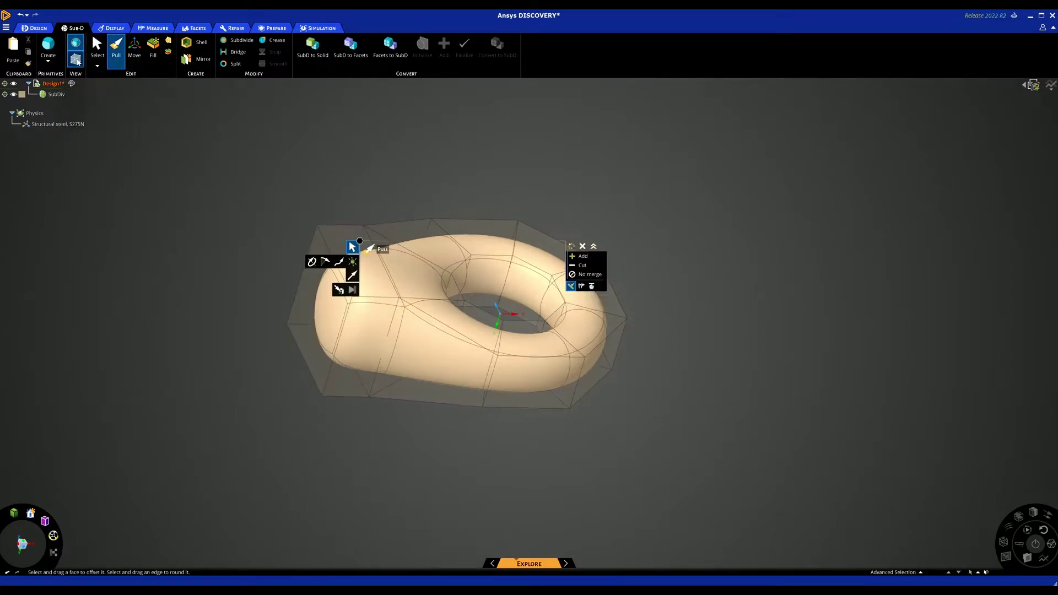
Hide the control cage and select the faces and edges at the torus's left end.
left_click(78, 61)
middle_click_drag(189, 272, 248, 299)
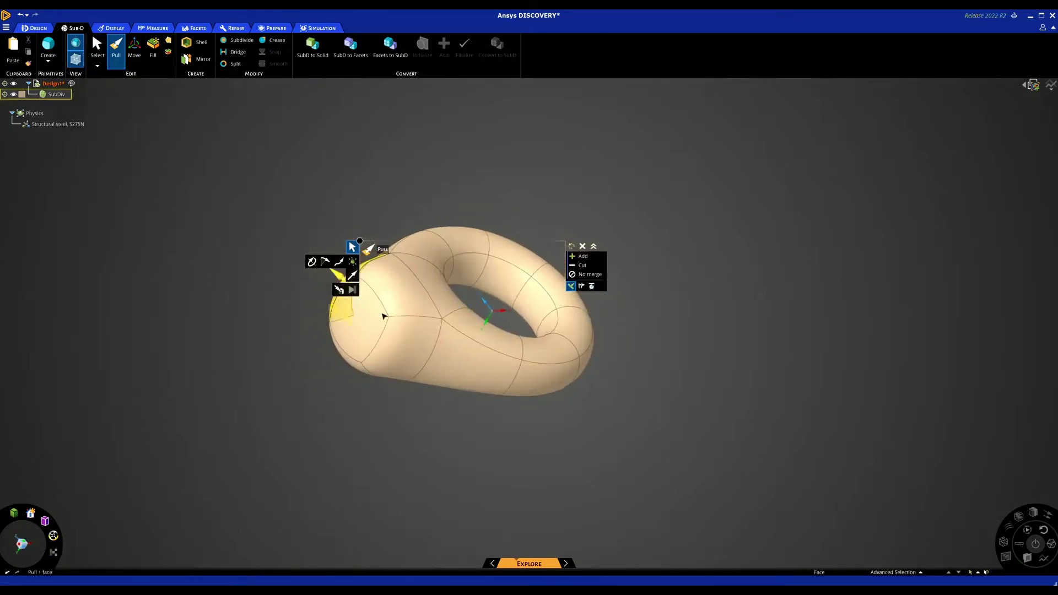
left_click(408, 299)
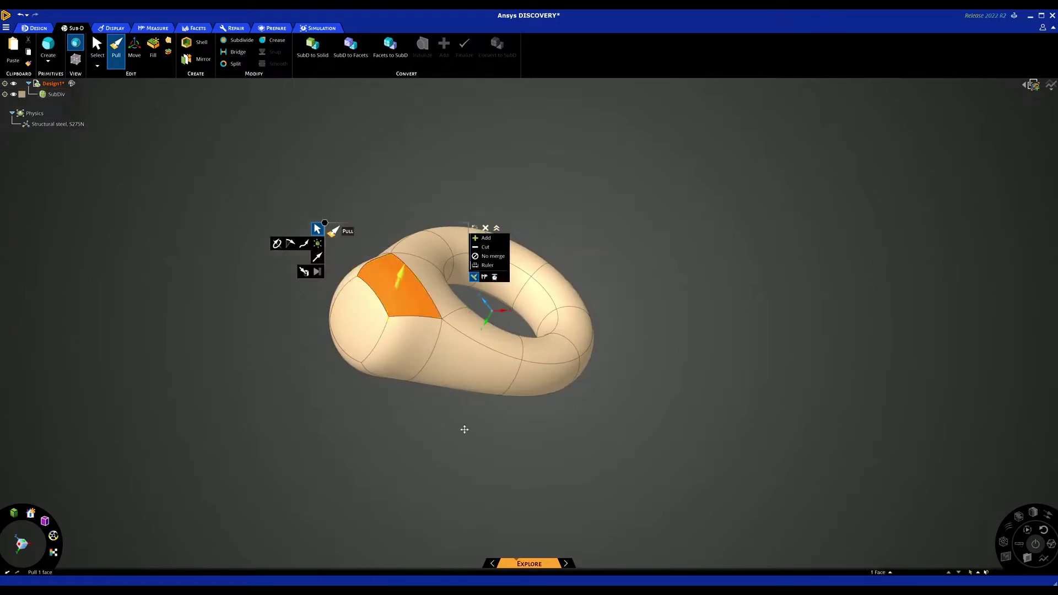
middle_click_drag(465, 430, 433, 338)
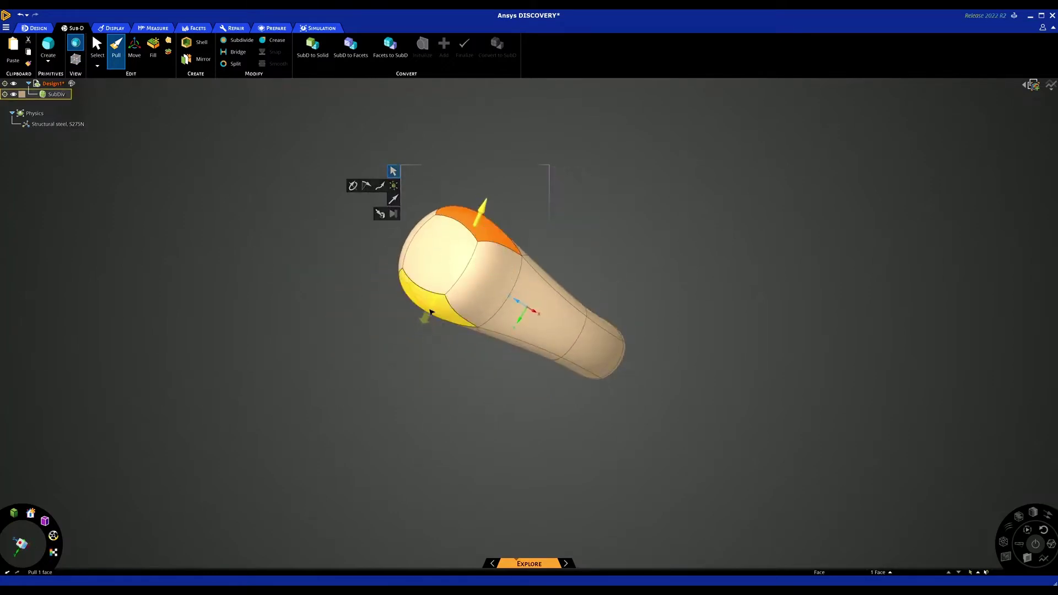
left_click(432, 312, "ctrl")
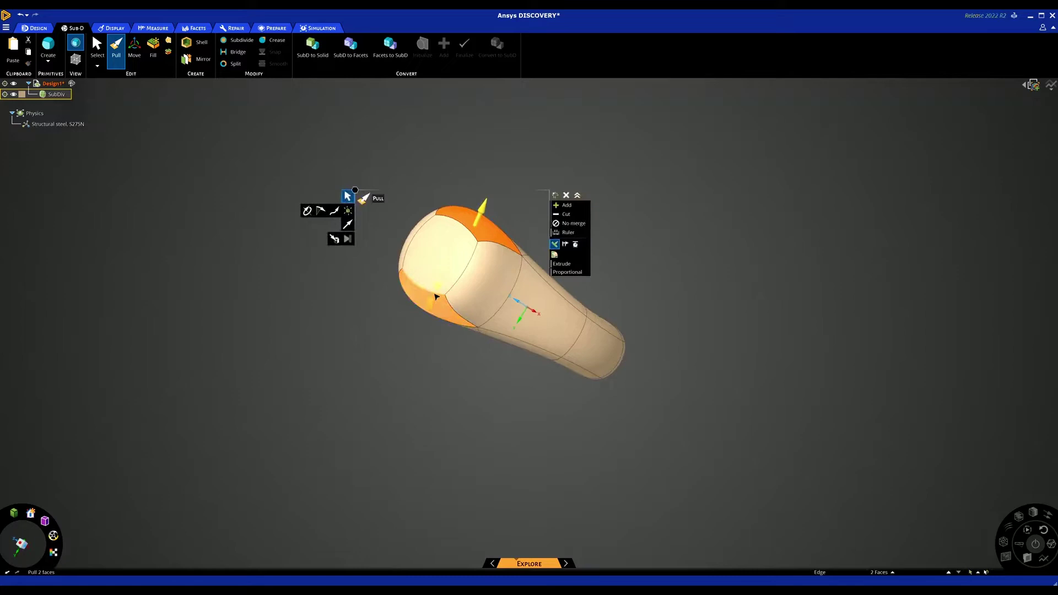
left_click(436, 296)
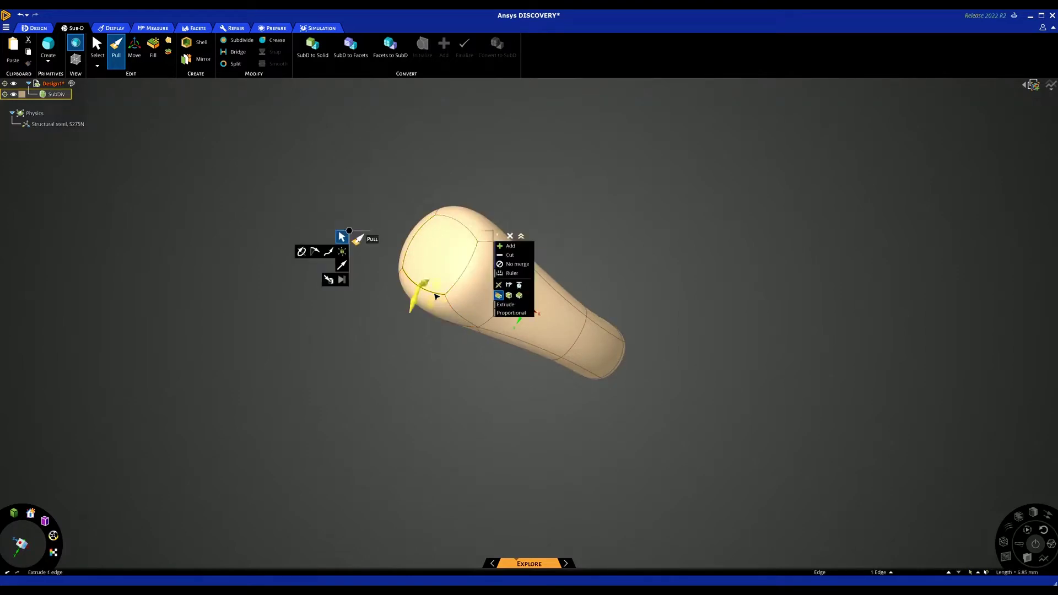
left_click(439, 301)
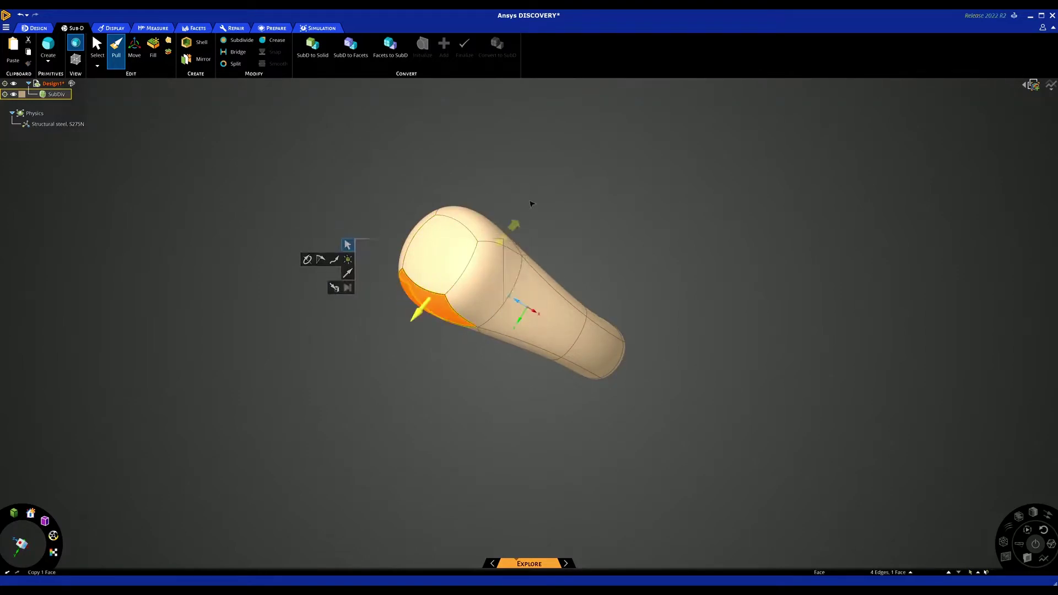
mouse_move(532, 203)
middle_mouse_down()
mouse_move(544, 200)
mouse_move(534, 194)
middle_mouse_up()
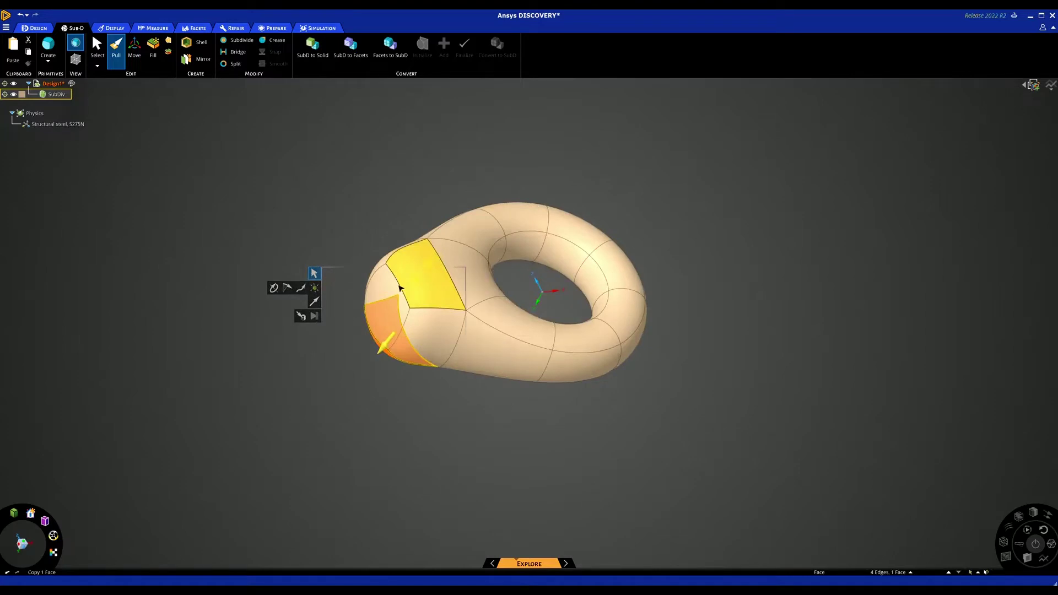
left_click(401, 288, "ctrl")
left_click(400, 288, "ctrl")
left_click(406, 250, "ctrl")
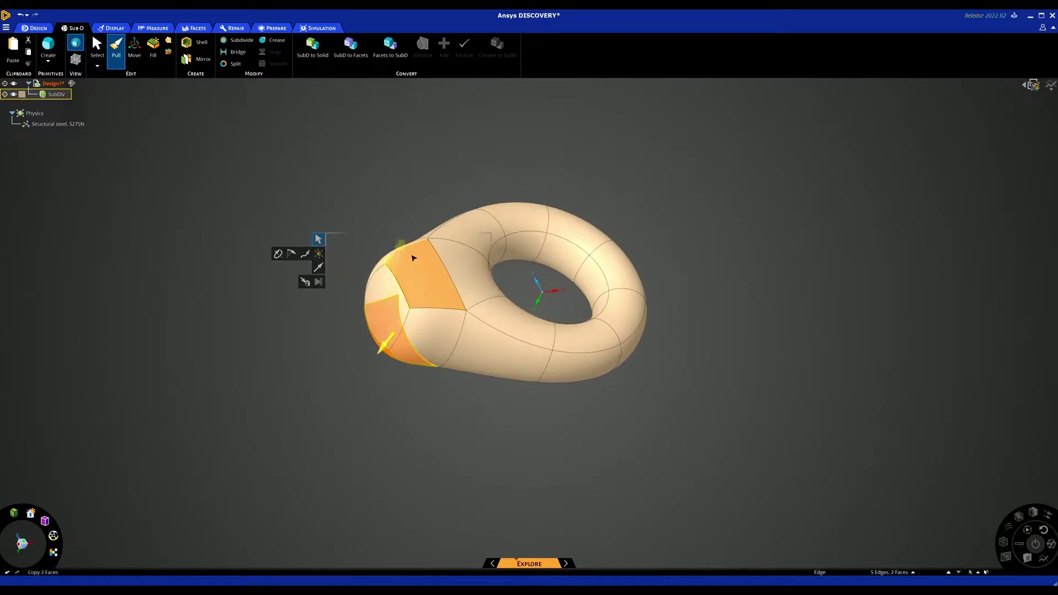
left_click(442, 263, "ctrl")
left_click(440, 309, "ctrl")
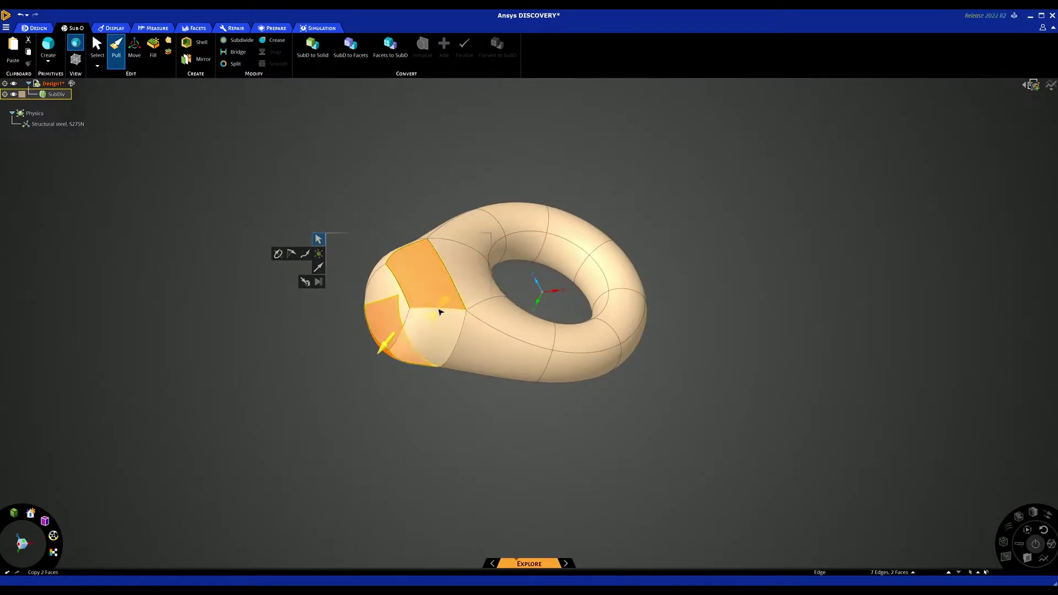
Pull the selected end faces outward into a flared, rounded lobe.
left_click_drag(389, 437, 387, 461)
left_click(678, 364)
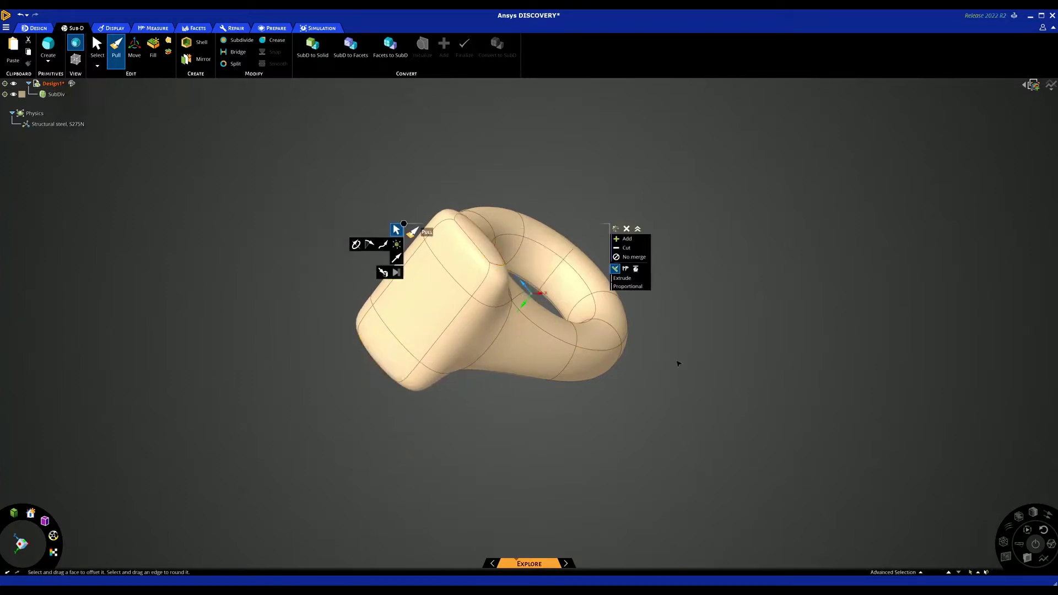
middle_click_drag(676, 392, 629, 383)
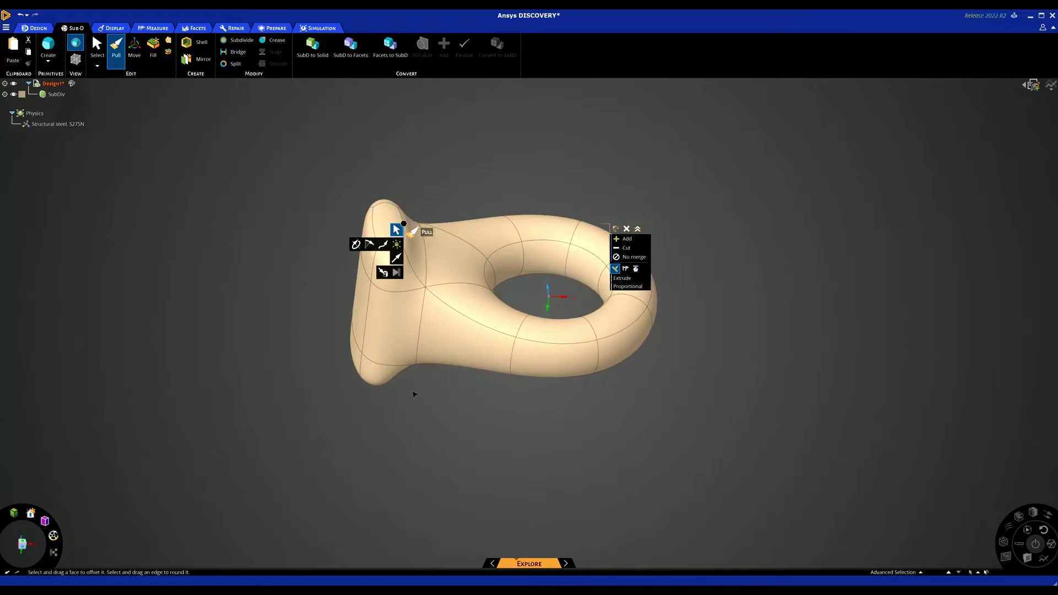
left_click(410, 391)
middle_click_drag(480, 425, 468, 414)
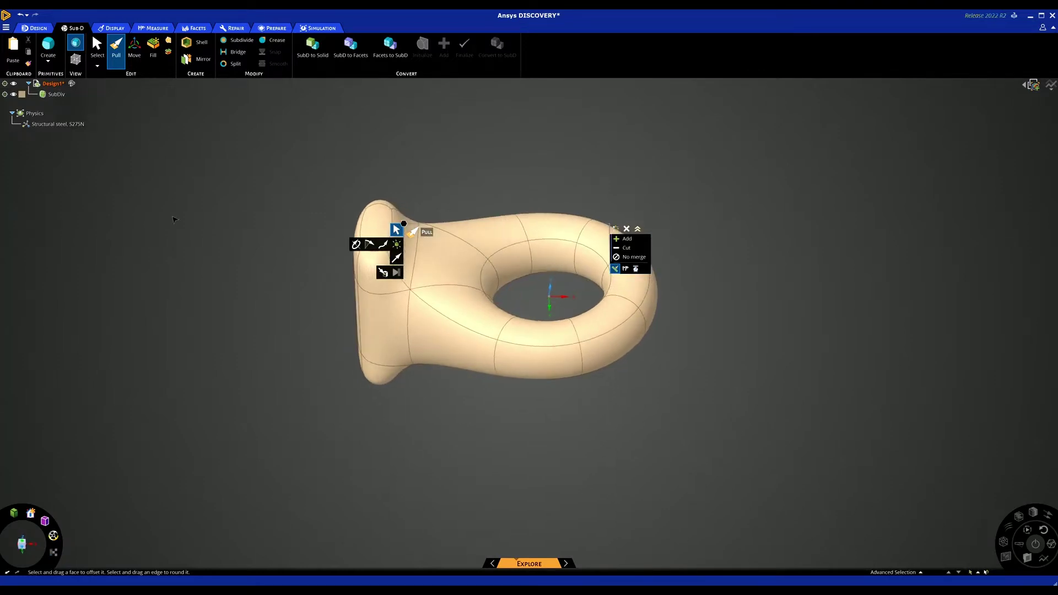
Create a second Sub-D torus and move it 33.15 mm to the right.
left_click(48, 60)
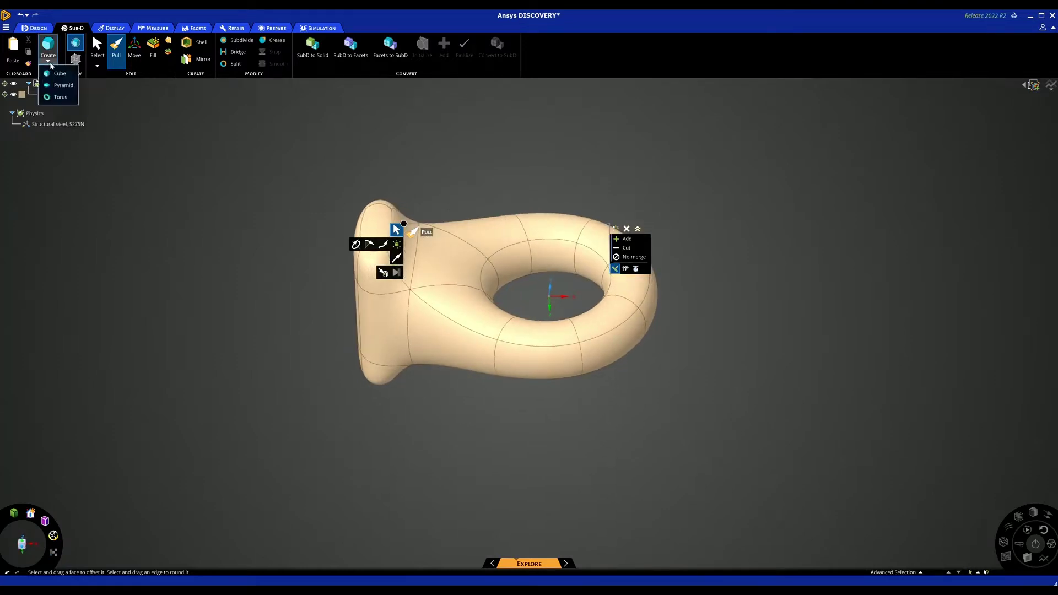
left_click(57, 97)
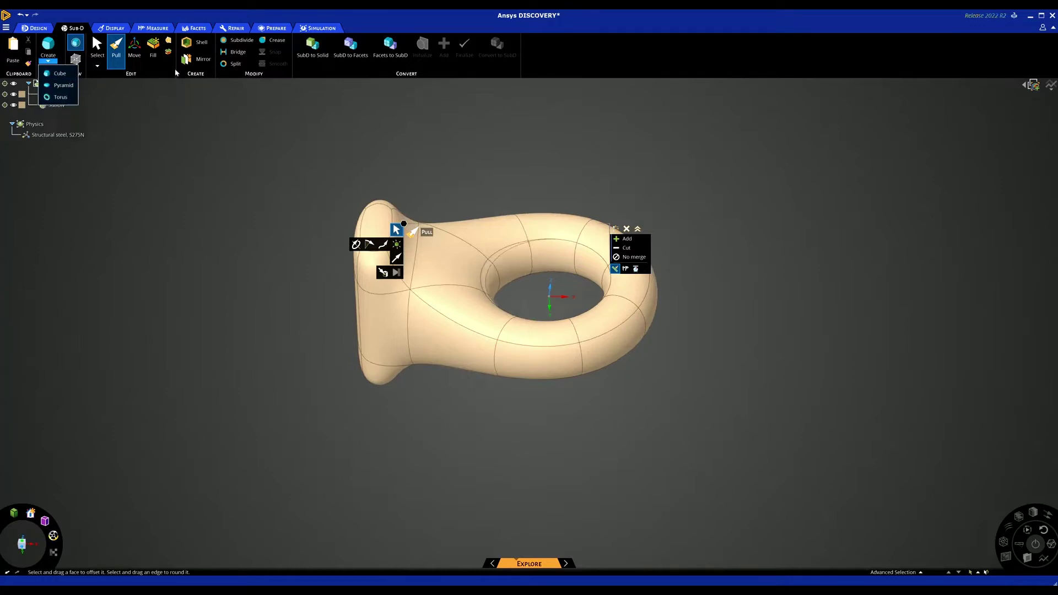
left_click(134, 49)
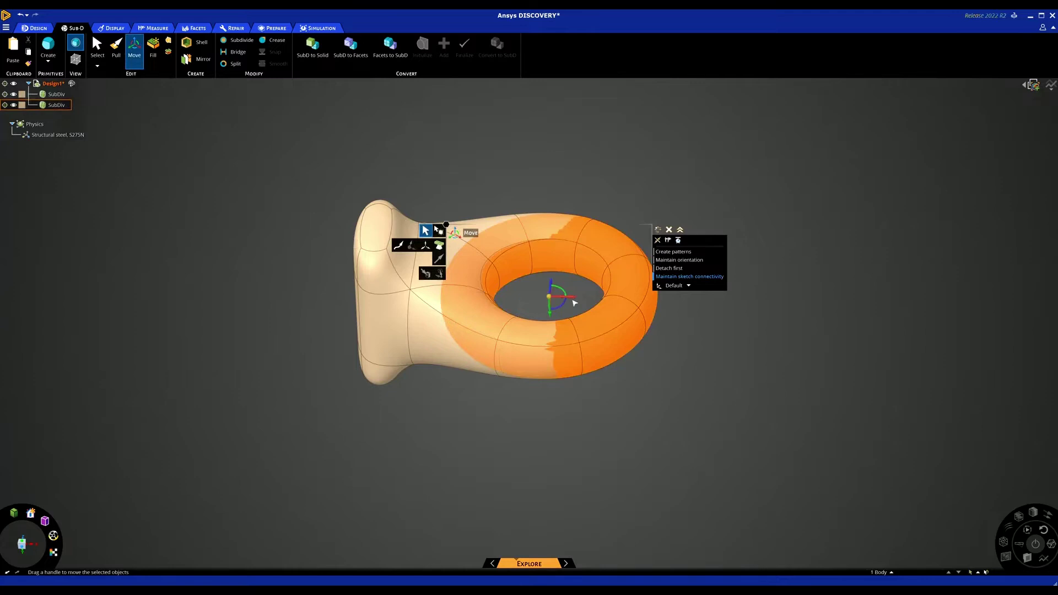
left_click_drag(571, 299, 871, 307)
left_click(688, 429)
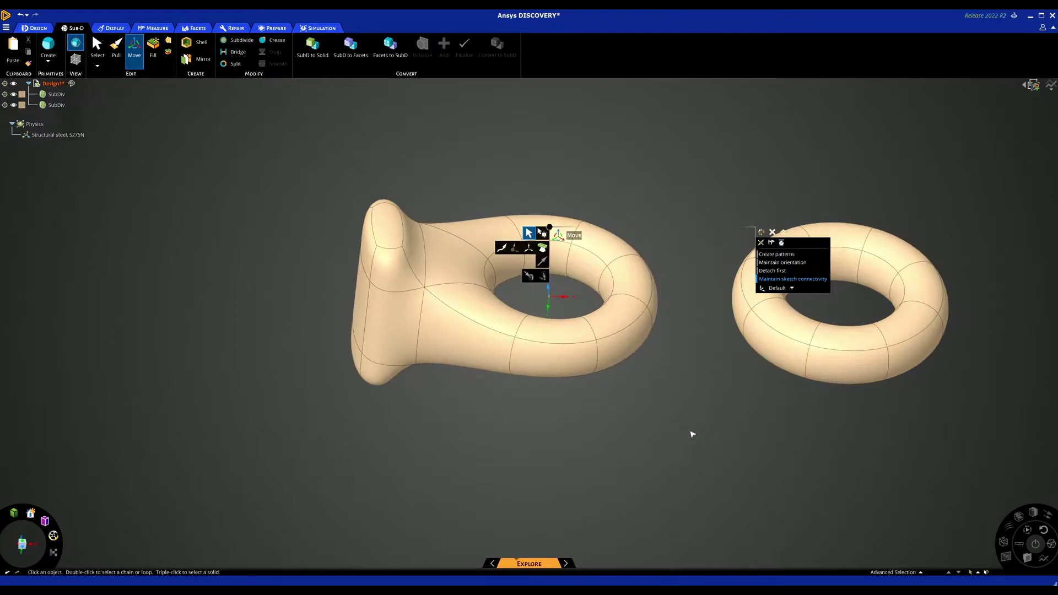
key("Escape")
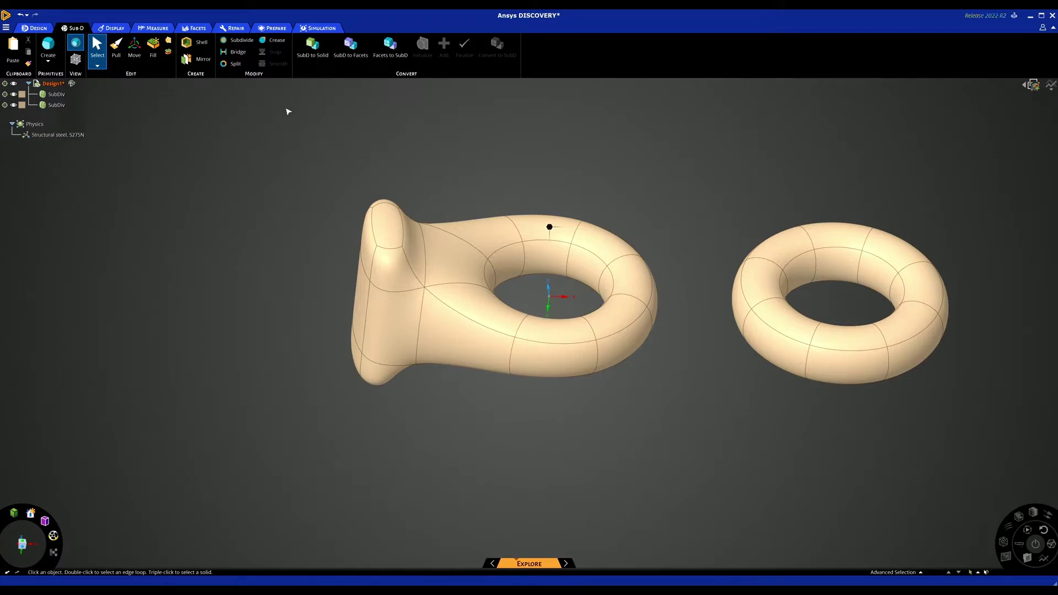
Bridge a facing face on each torus to join them into one figure-eight body.
scroll(287, 119, "down", 2)
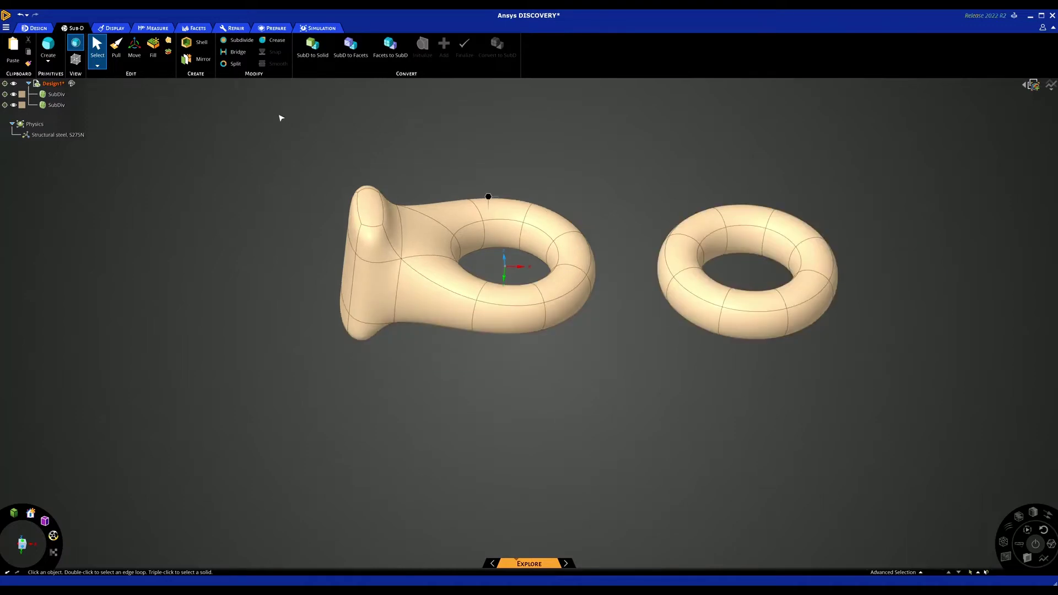
left_click(237, 52)
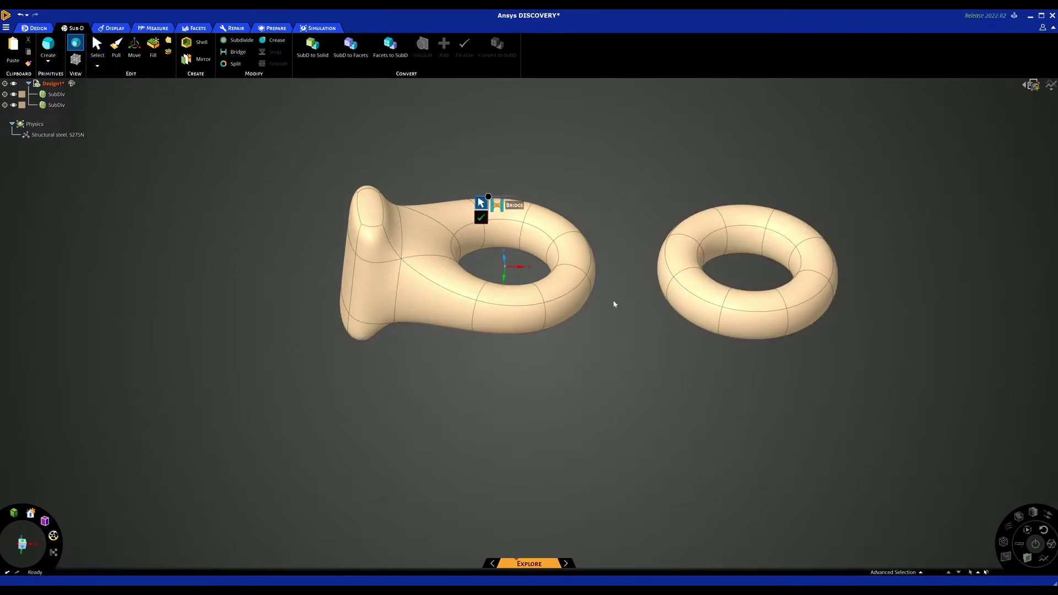
middle_click_drag(614, 302, 598, 301)
left_click(593, 271)
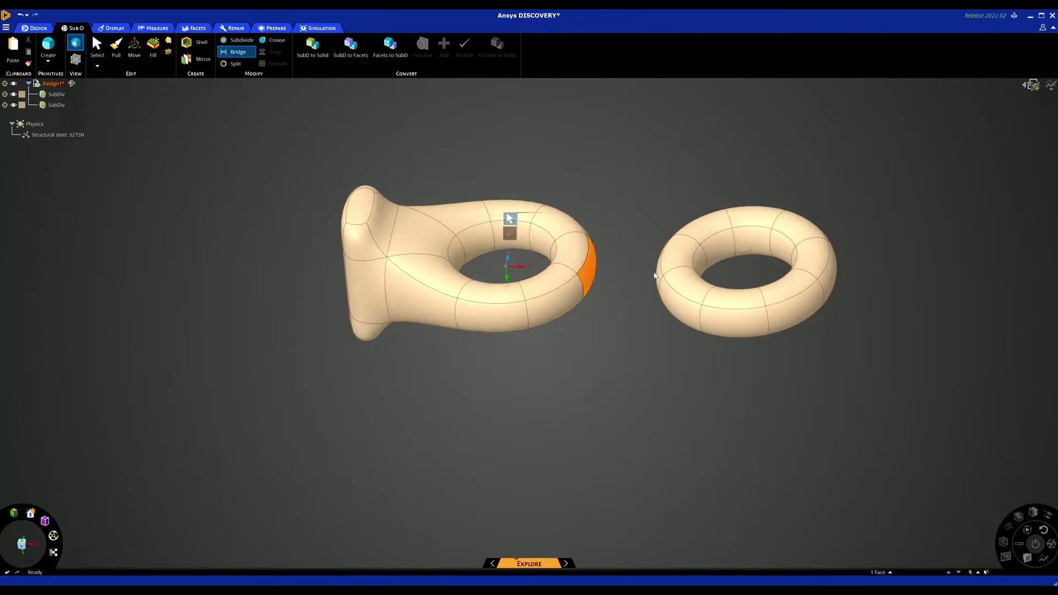
left_click(661, 270)
mouse_move(595, 359)
middle_mouse_down()
mouse_move(623, 357)
mouse_move(598, 356)
middle_mouse_up()
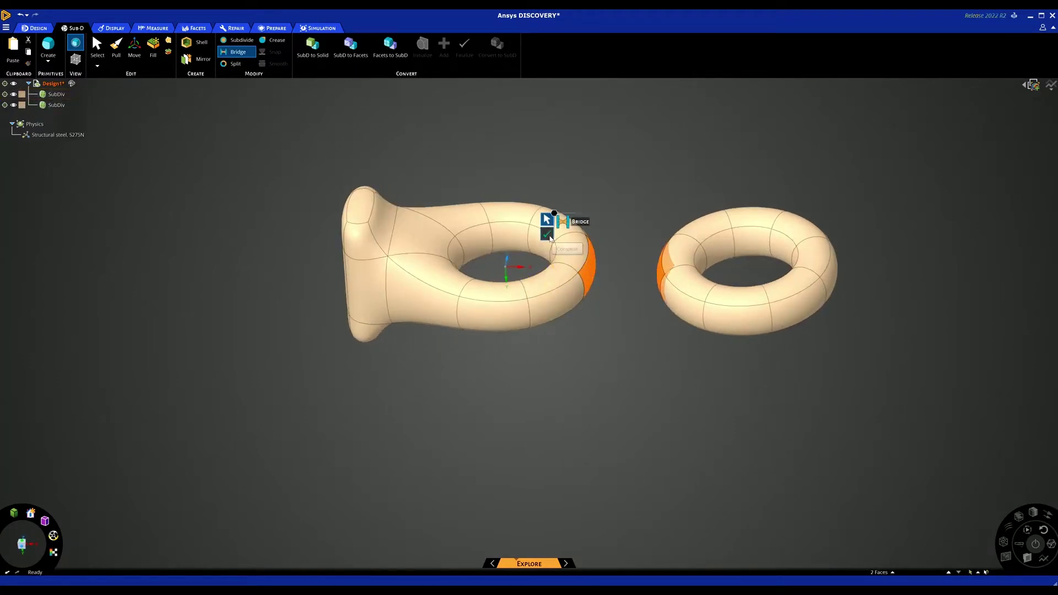
left_click(549, 235)
middle_click_drag(636, 380, 636, 402)
key("Escape")
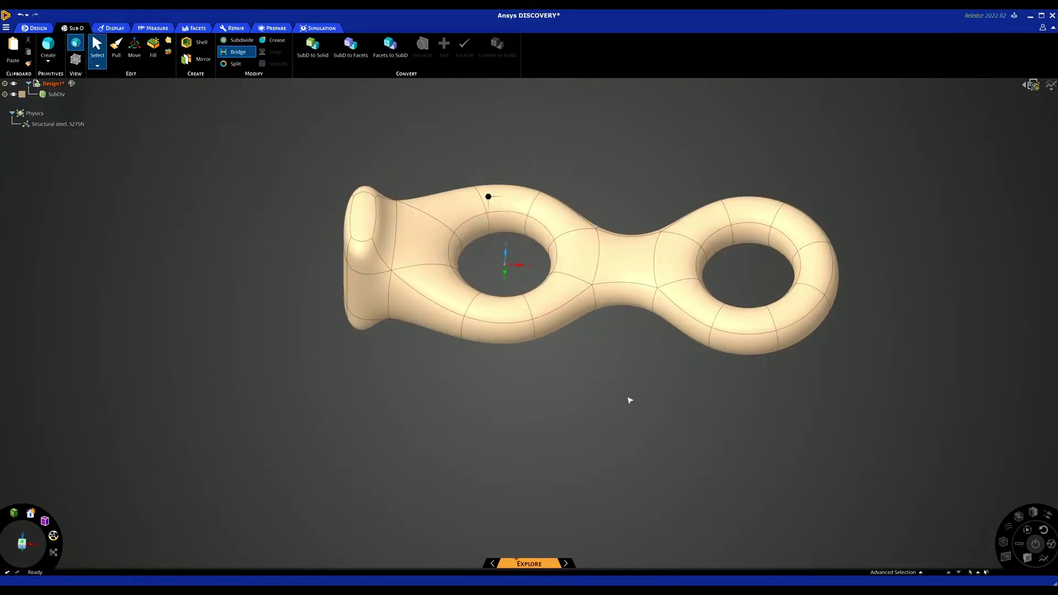
Subdivide the figure-eight body into a finer grid of faces.
left_click(241, 40)
left_click(400, 228)
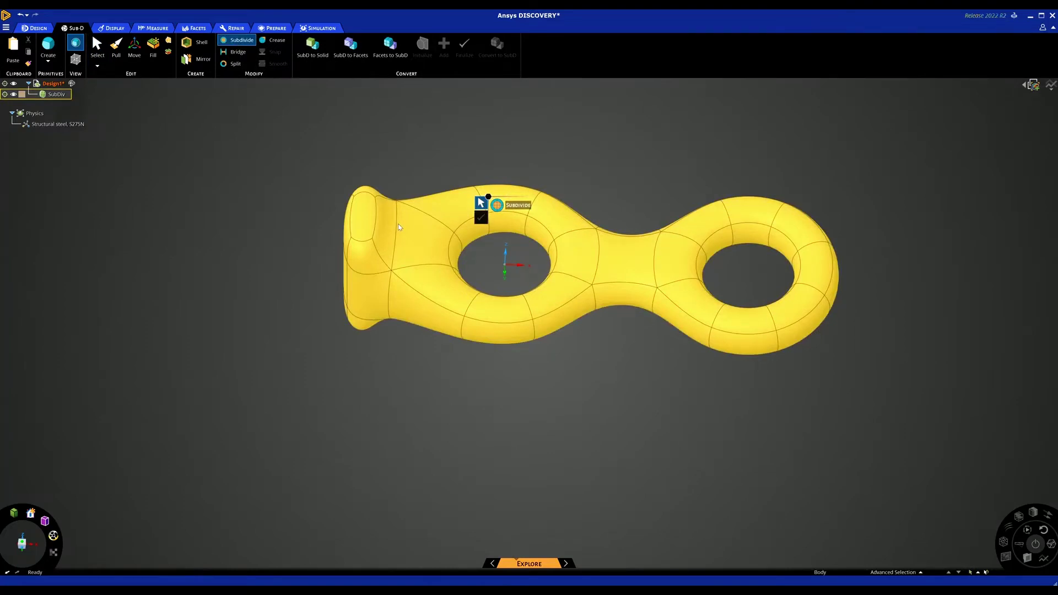
left_click(399, 228)
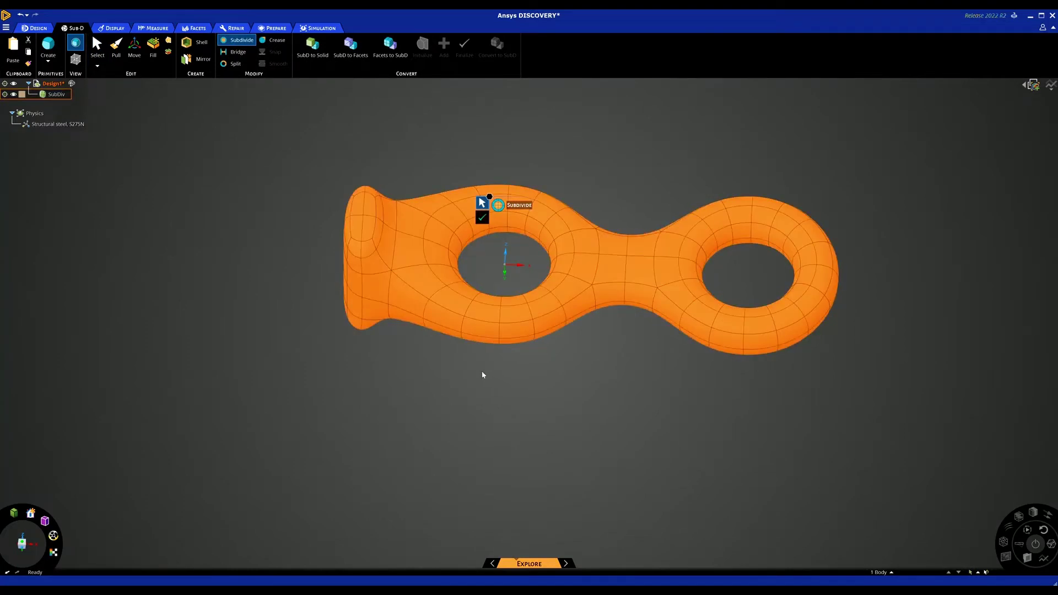
left_click(504, 387)
mouse_move(504, 387)
middle_mouse_down()
mouse_move(501, 434)
mouse_move(501, 399)
middle_mouse_up()
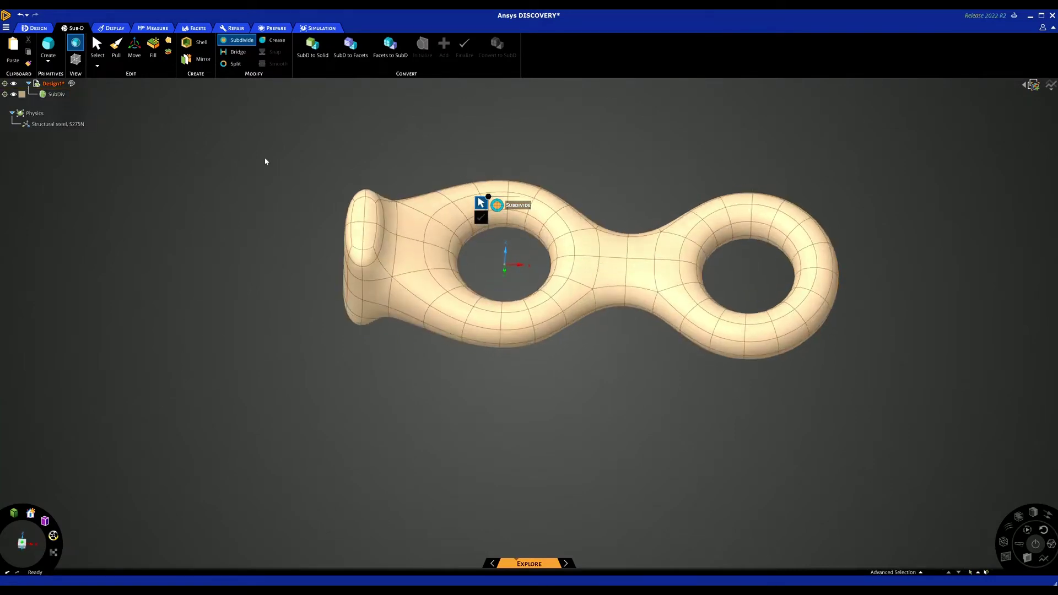
Split two new edge loops across the neck joining the rings.
left_click(235, 64)
scroll(611, 246, "up", 3)
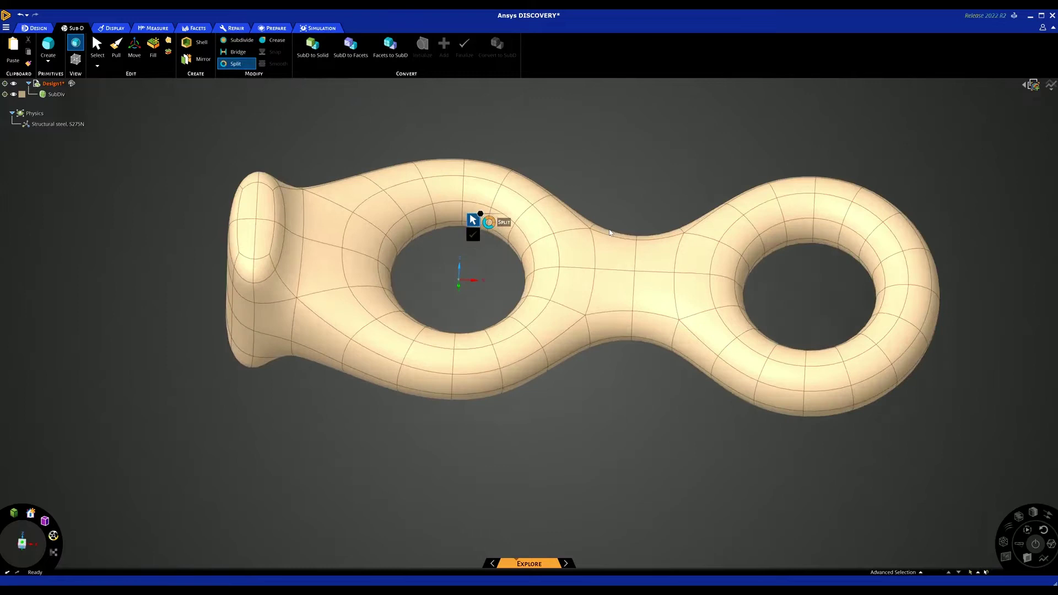
left_click(595, 288)
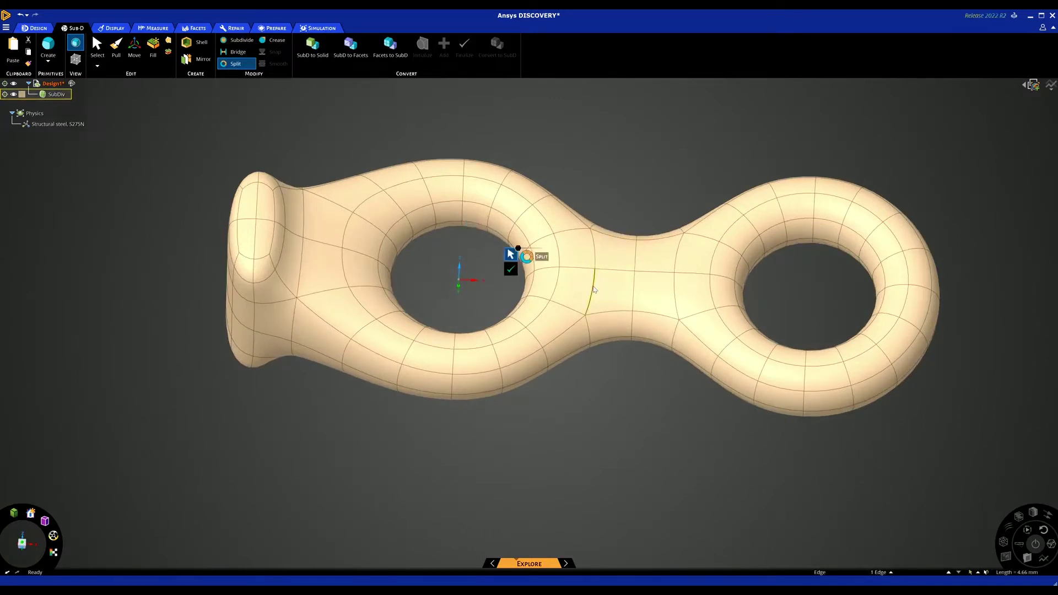
left_click(511, 269)
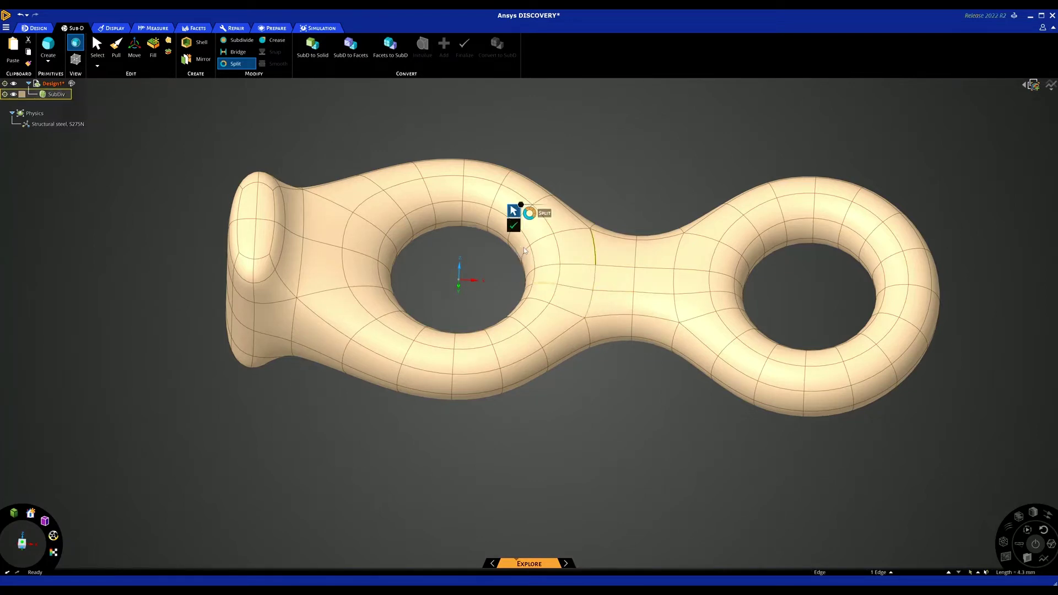
left_click(514, 225)
left_click(640, 163)
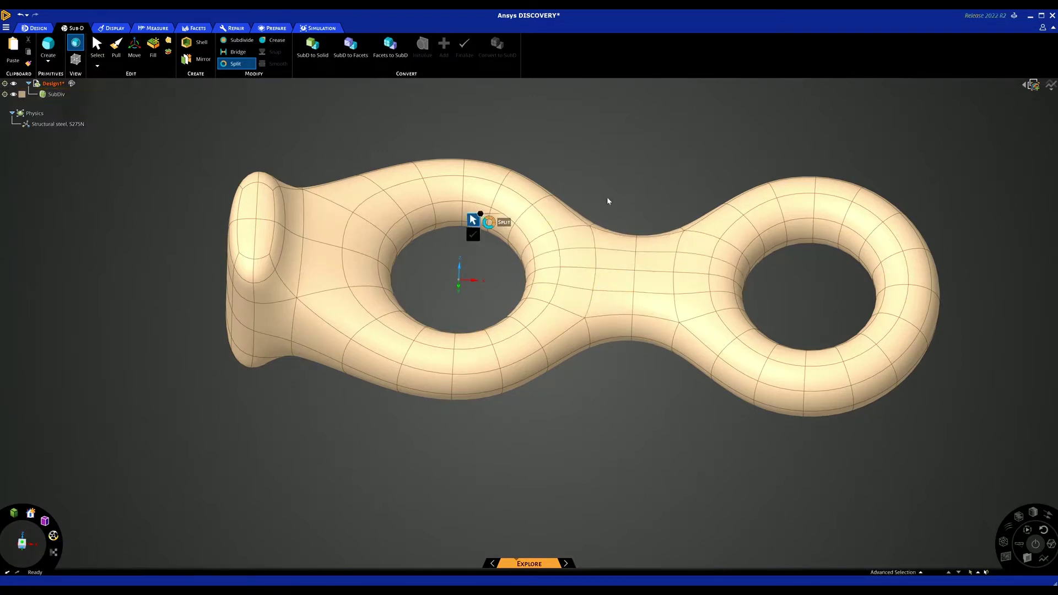
scroll(583, 227, "down", 2)
middle_click_drag(583, 227, 586, 235)
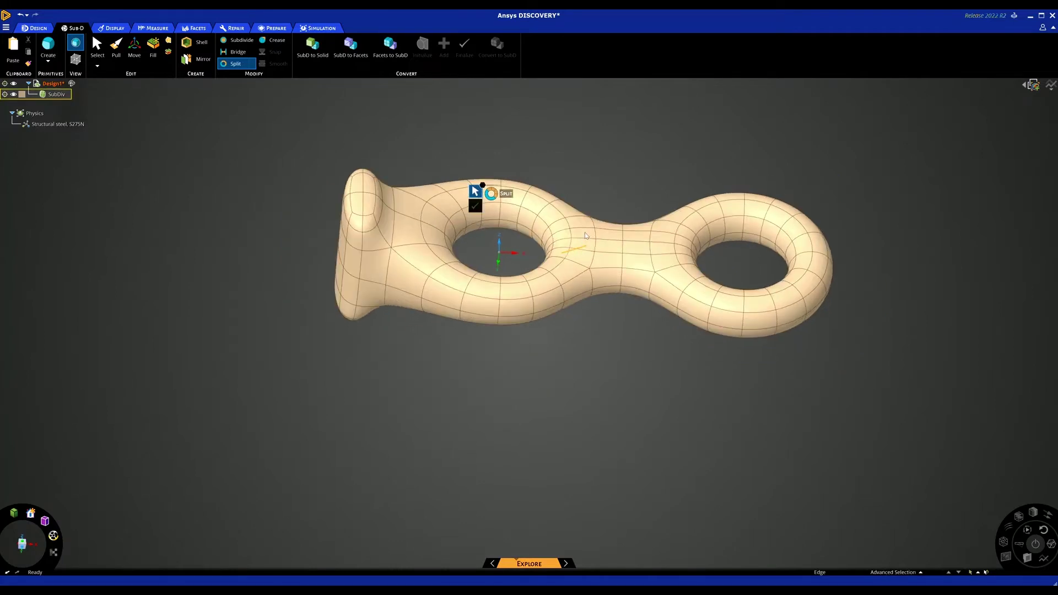
key("Escape")
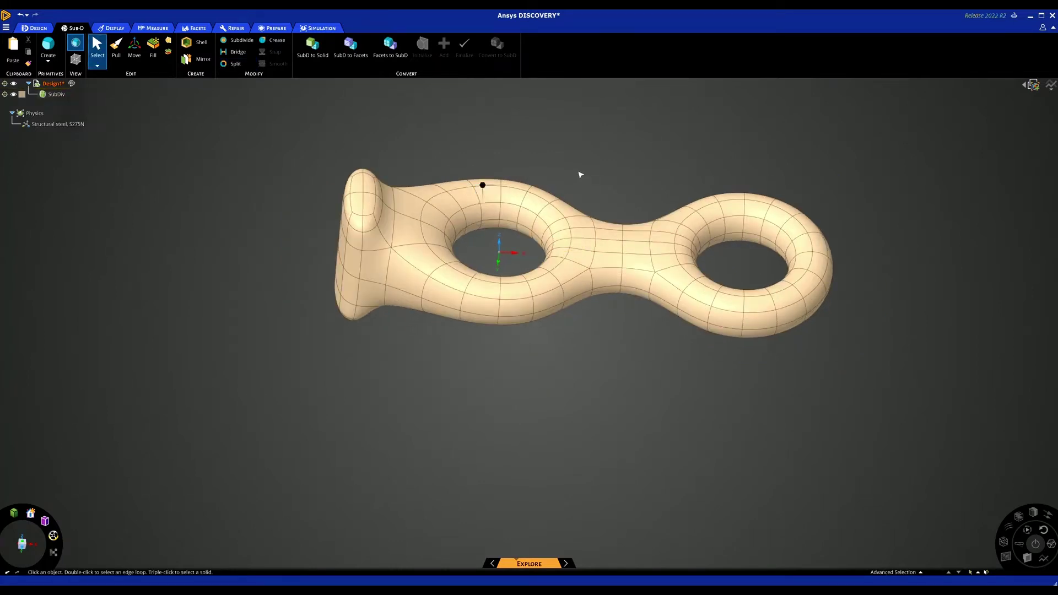
Start a Bridge and select the four top faces on the neck.
left_click(235, 52)
scroll(612, 212, "up", 4)
middle_click_drag(618, 221, 617, 234)
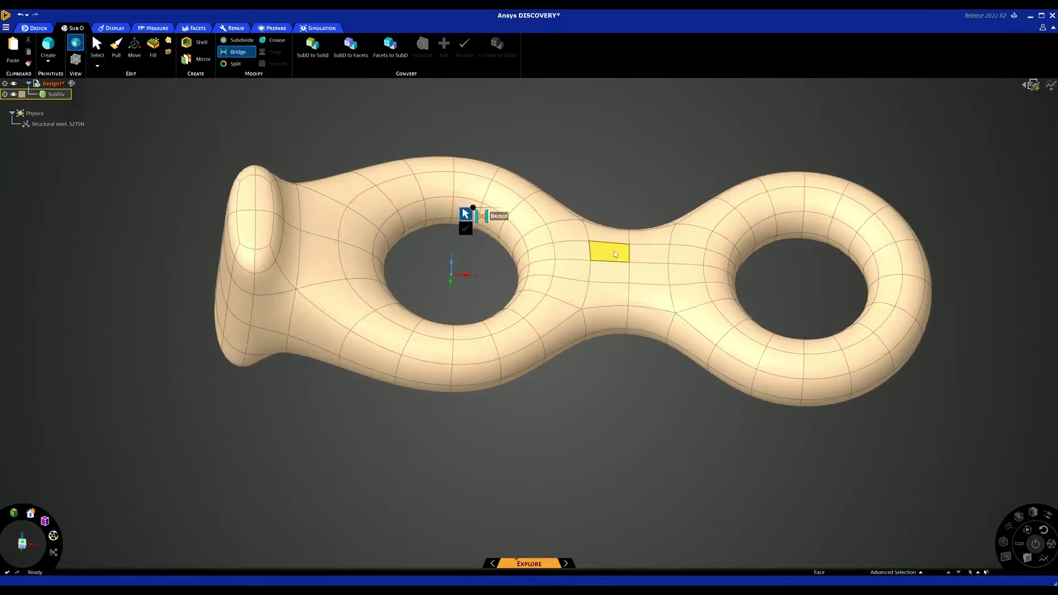
left_click(614, 253)
left_click(642, 254, "ctrl")
left_click(643, 272, "ctrl")
left_click(616, 272, "ctrl")
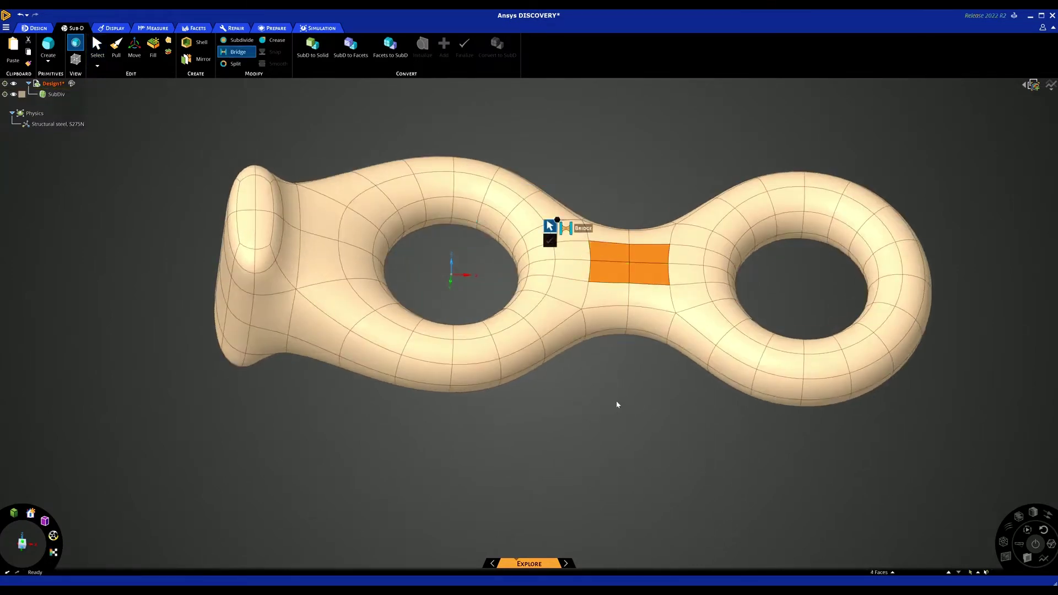
Add the four underside neck faces and bridge them into a rectangular slot.
middle_click_drag(618, 402, 623, 274)
left_click(614, 271, "ctrl")
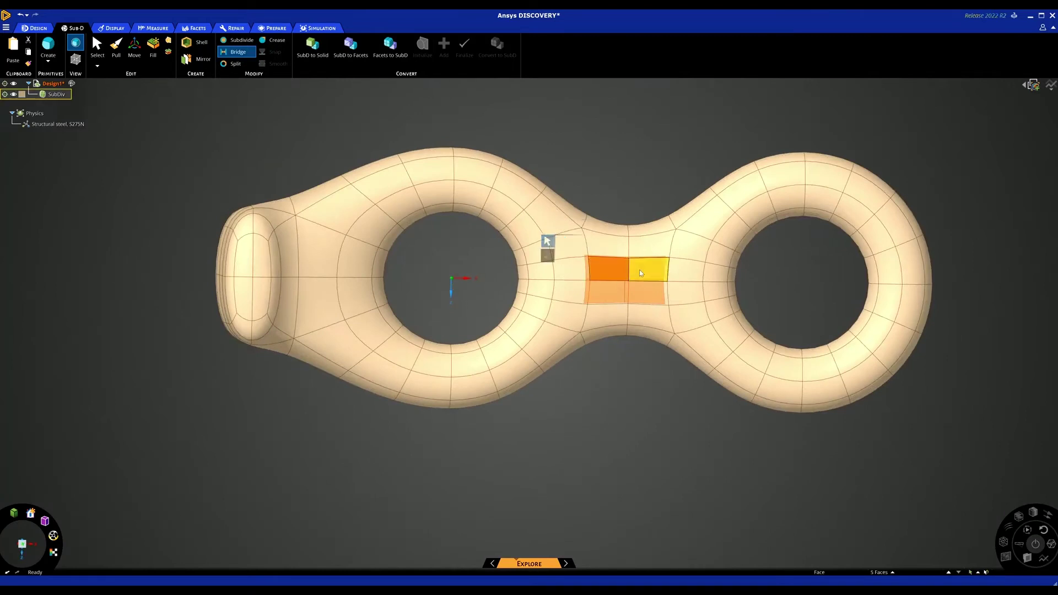
left_click(640, 270, "ctrl")
left_click(641, 291, "ctrl")
left_click(617, 291, "ctrl")
middle_click_drag(605, 390, 608, 383)
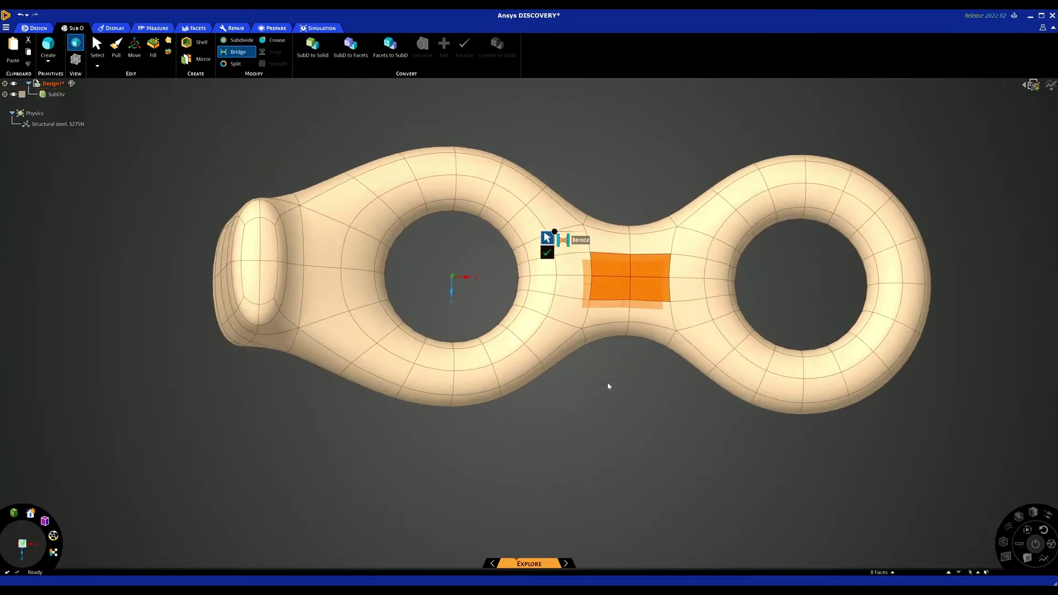
key("Return")
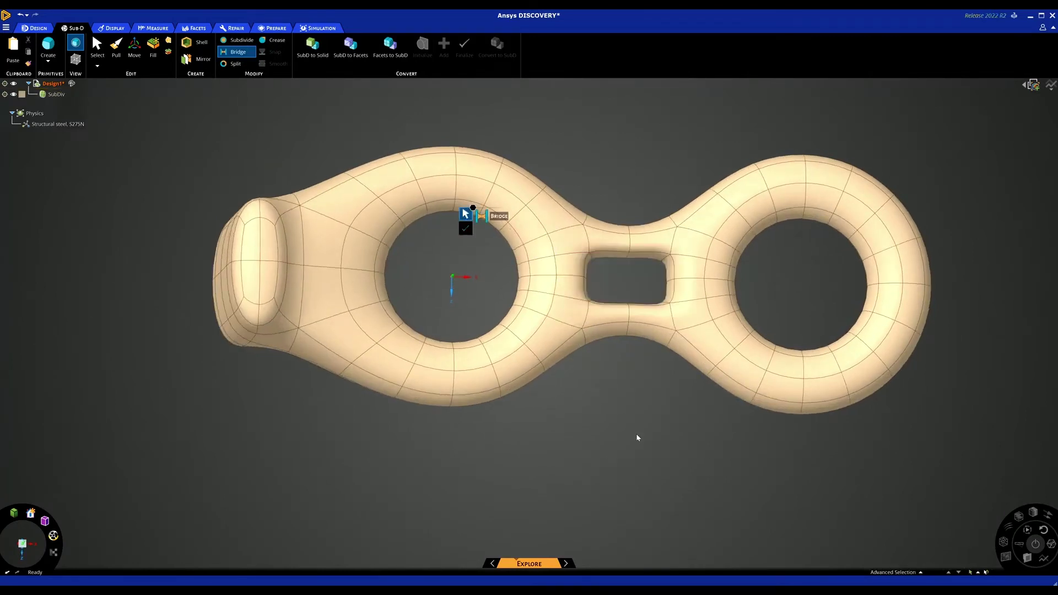
mouse_move(636, 435)
middle_mouse_down()
mouse_move(651, 414)
mouse_move(633, 414)
middle_mouse_up()
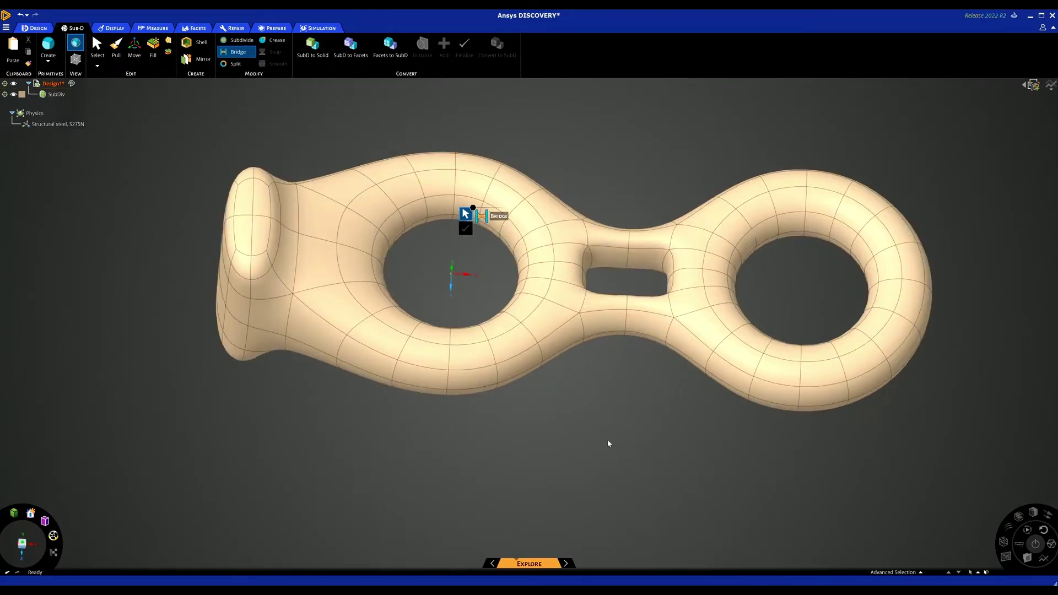
mouse_move(607, 442)
middle_mouse_down()
mouse_move(579, 422)
mouse_move(591, 452)
middle_mouse_up()
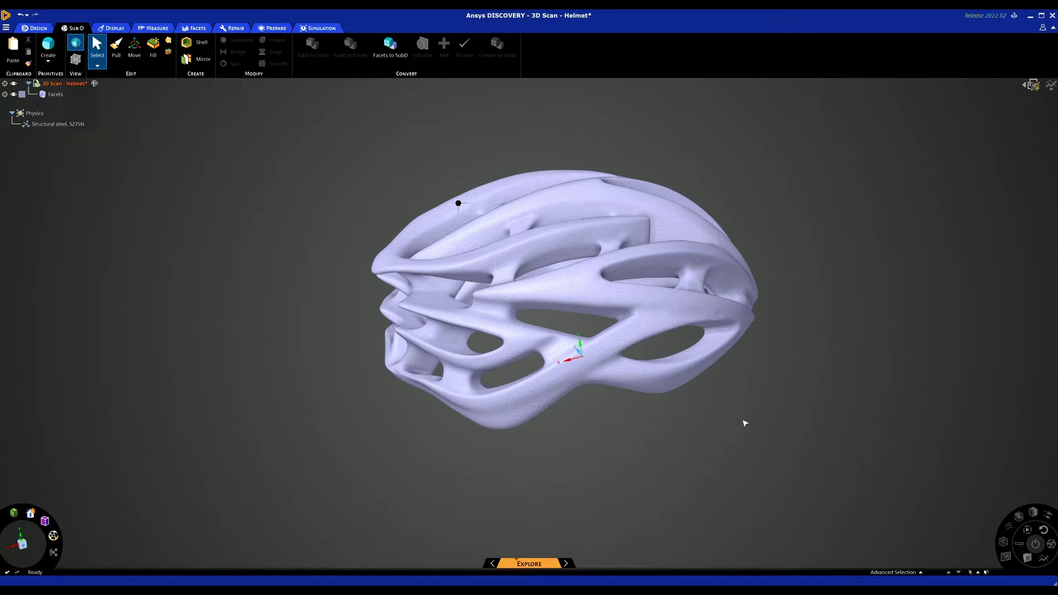
Zoom and orbit to inspect the top of the faceted helmet scan.
scroll(732, 392, "up", 10)
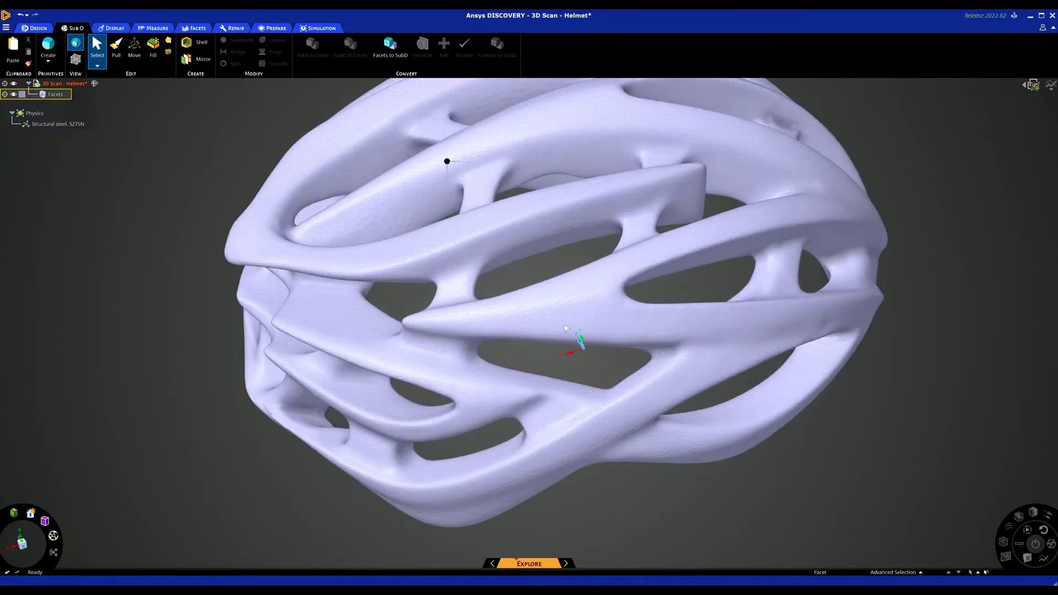
scroll(557, 318, "down", 10)
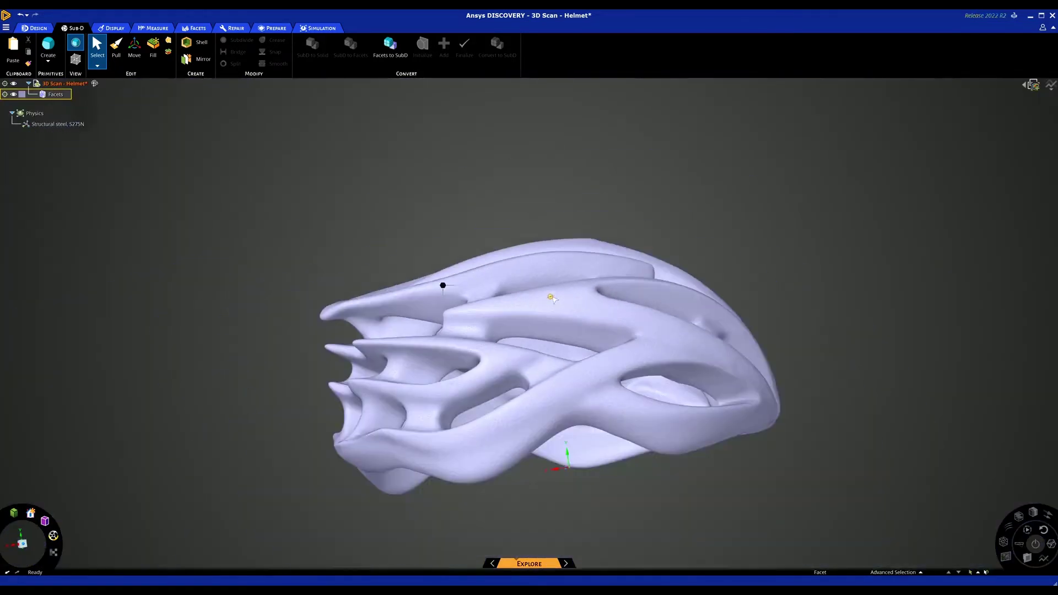
middle_click_drag(562, 298, 559, 310)
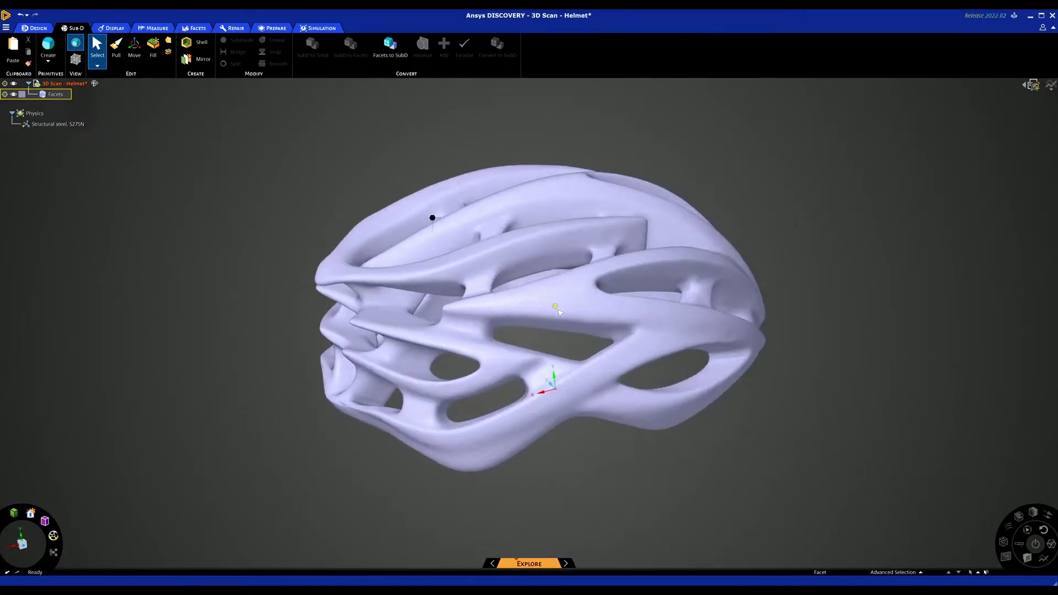
left_click(406, 189)
scroll(406, 189, "down", 2)
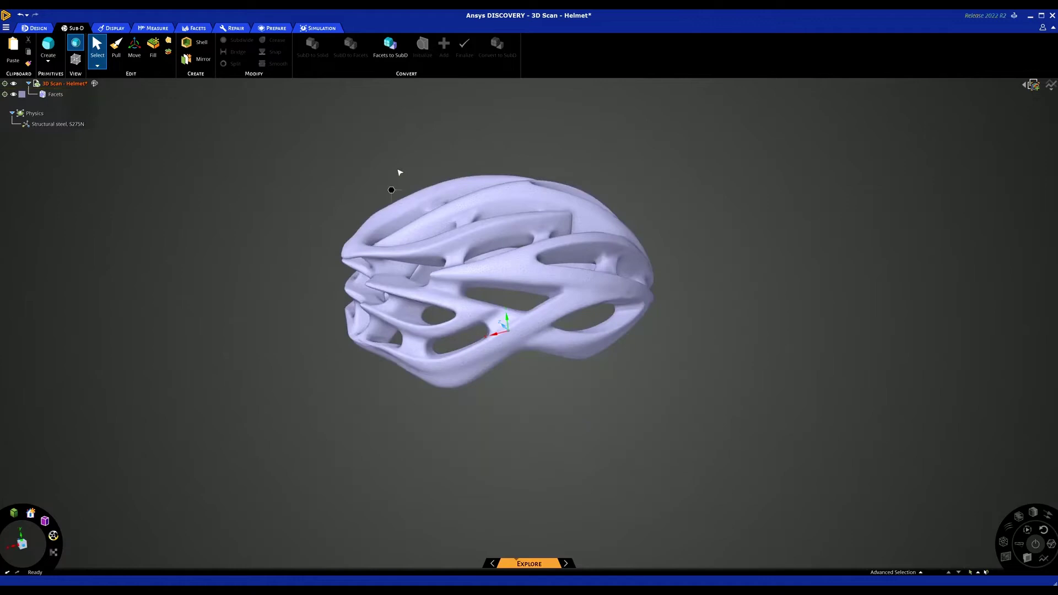
Convert the helmet's facets to Sub-D with a 3 mm fit tolerance.
left_click(391, 54)
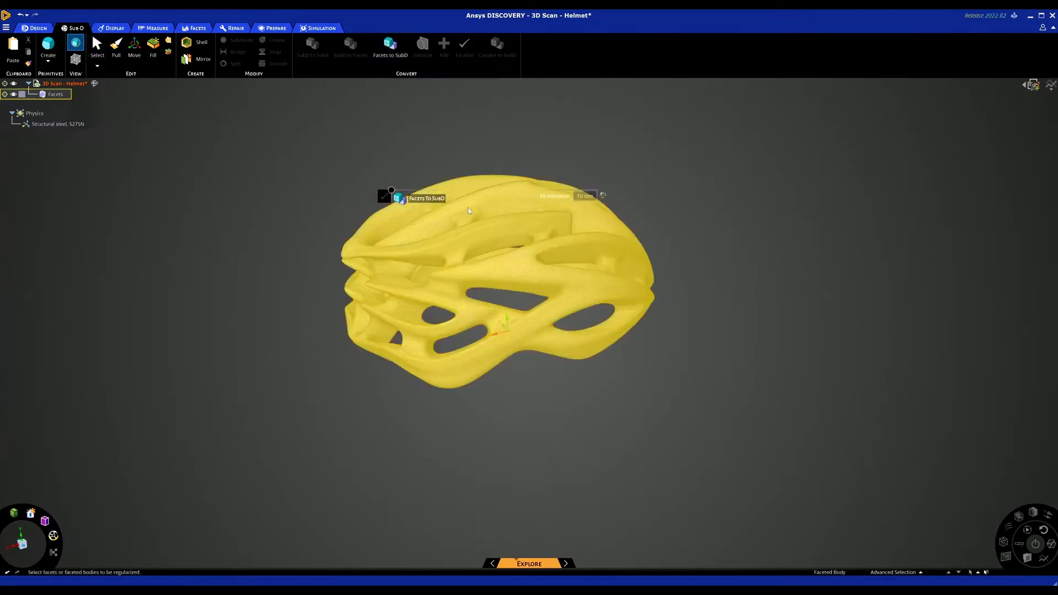
left_click(452, 194)
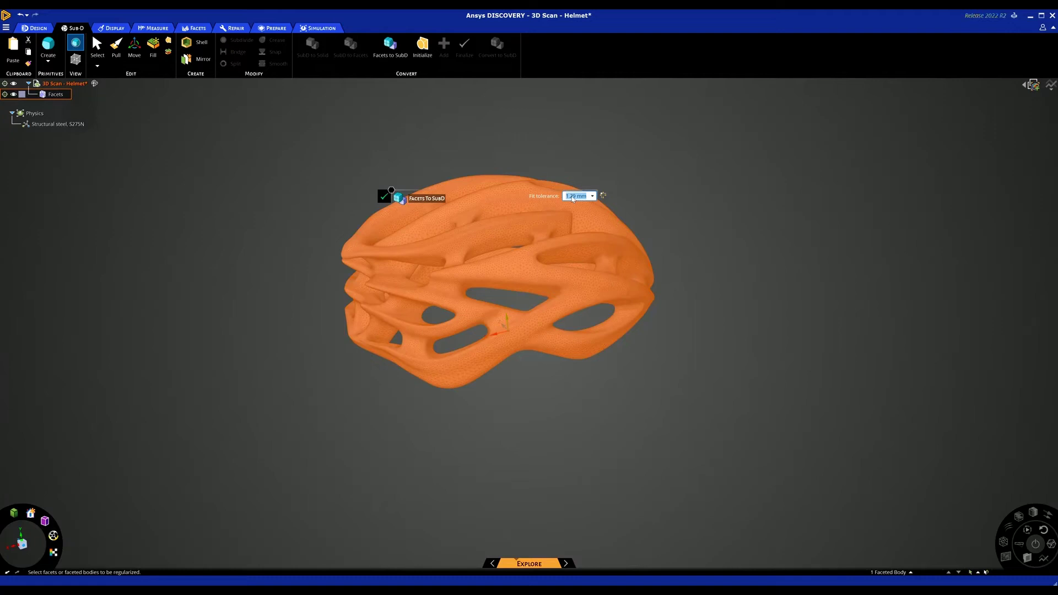
type("3")
left_click(385, 198)
left_click(383, 199)
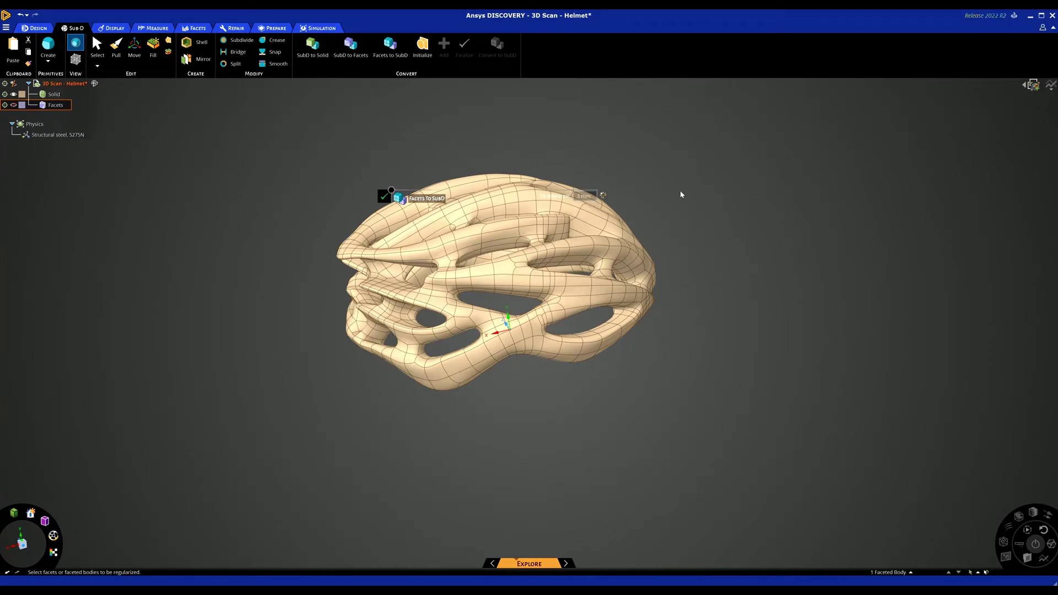
key("Escape")
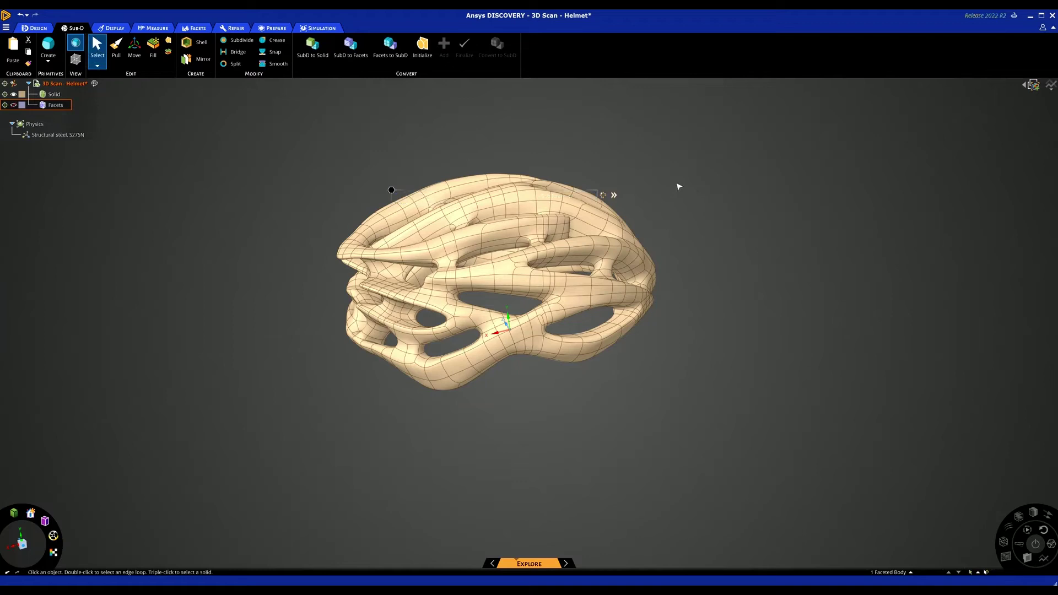
key("Escape")
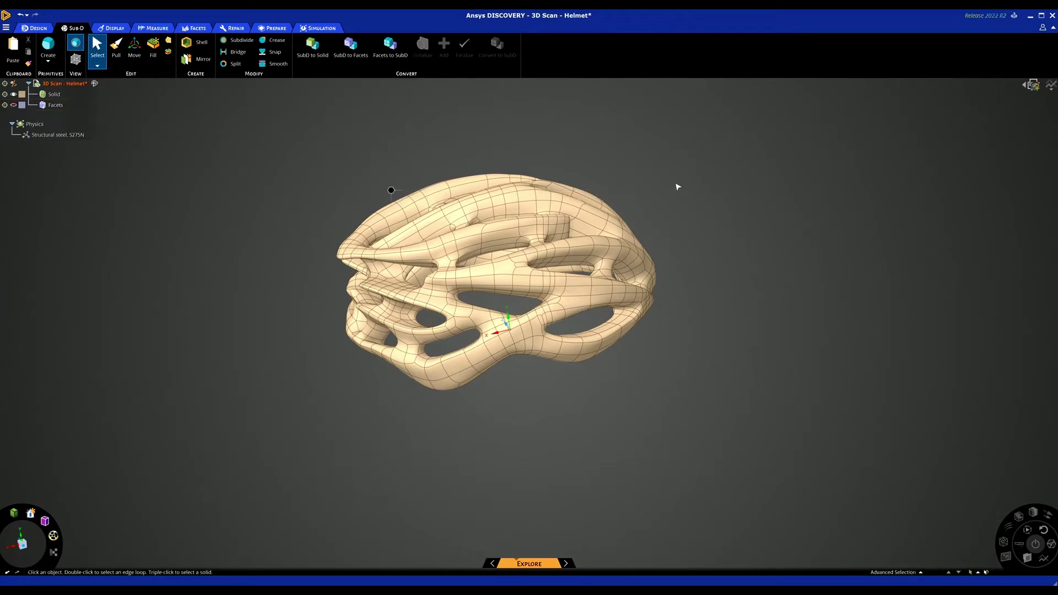
left_click(44, 97)
left_click(46, 106)
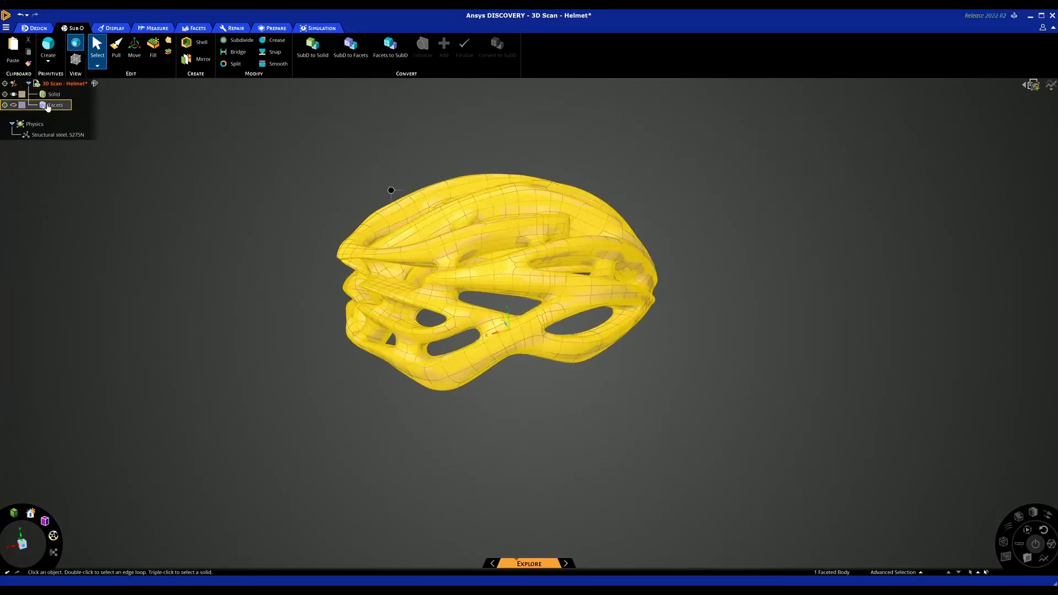
left_click(15, 106)
scroll(257, 194, "up", 4)
mouse_move(260, 200)
middle_mouse_down()
mouse_move(220, 241)
mouse_move(263, 215)
middle_mouse_up()
scroll(263, 216, "down", 2)
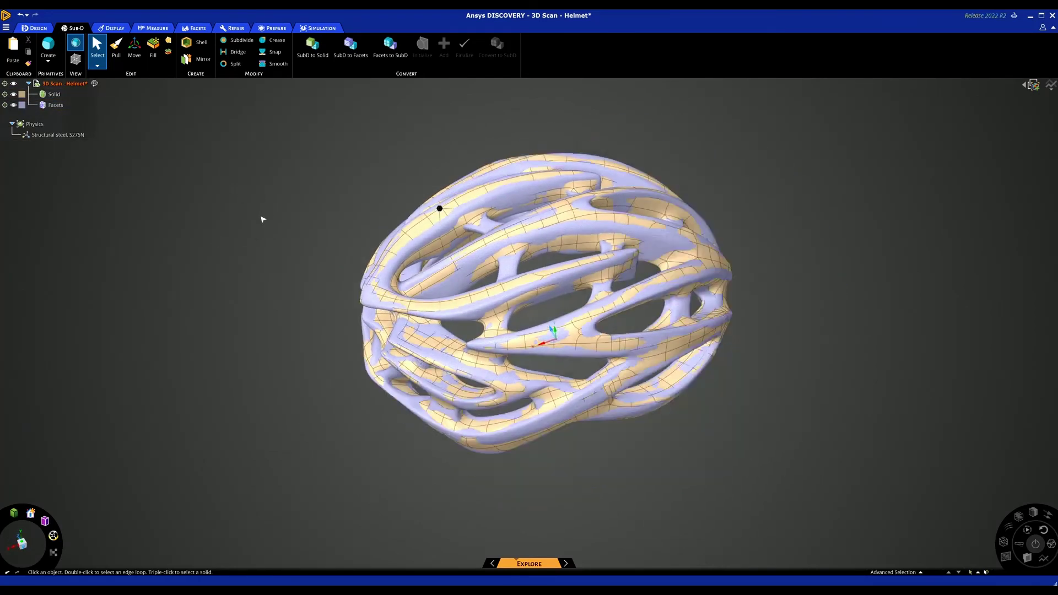
left_click(13, 105)
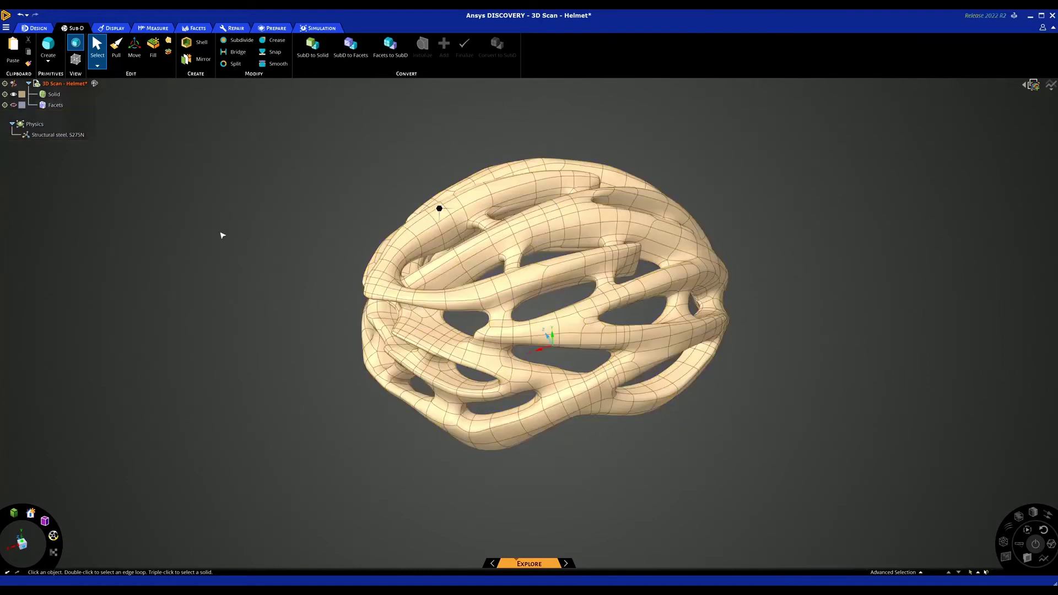
middle_click_drag(229, 241, 265, 258)
middle_click_drag(290, 160, 312, 156)
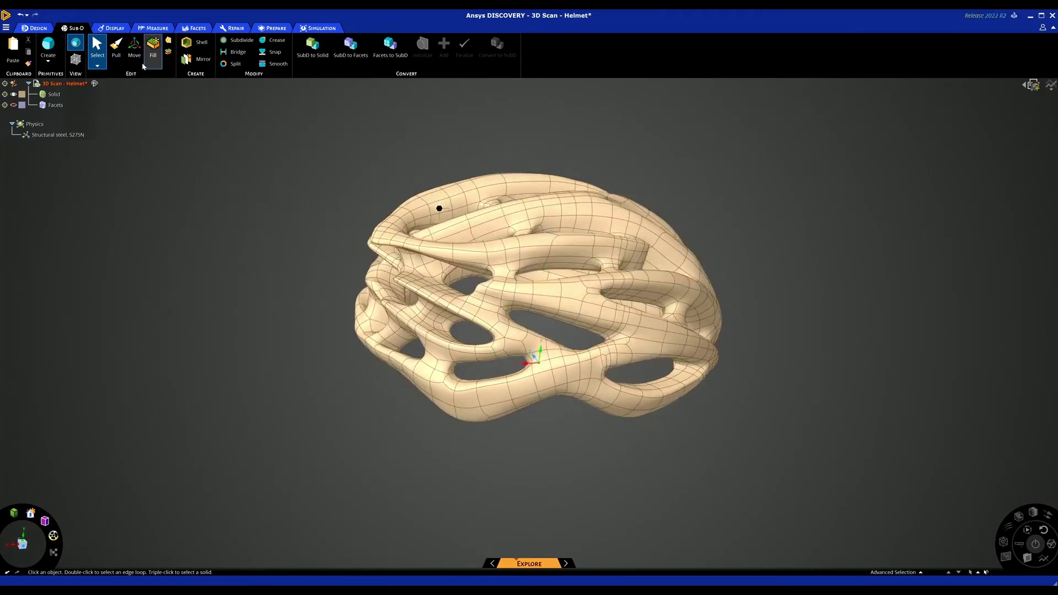
With the Move tool, select nine faces along the helmet's front and left edges.
left_click(134, 47)
scroll(366, 235, "up", 10)
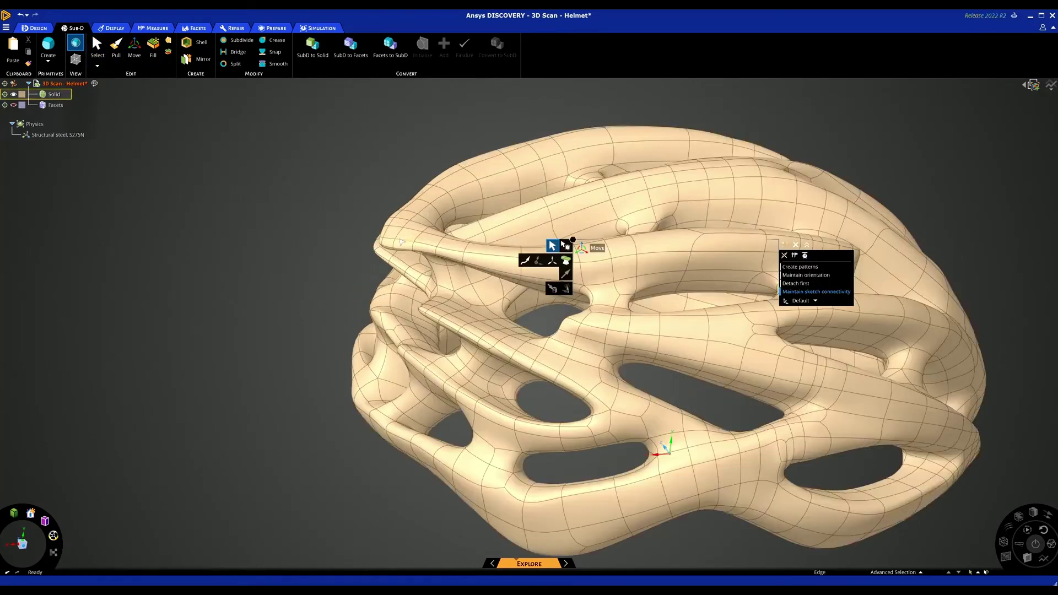
scroll(403, 231, "up", 8)
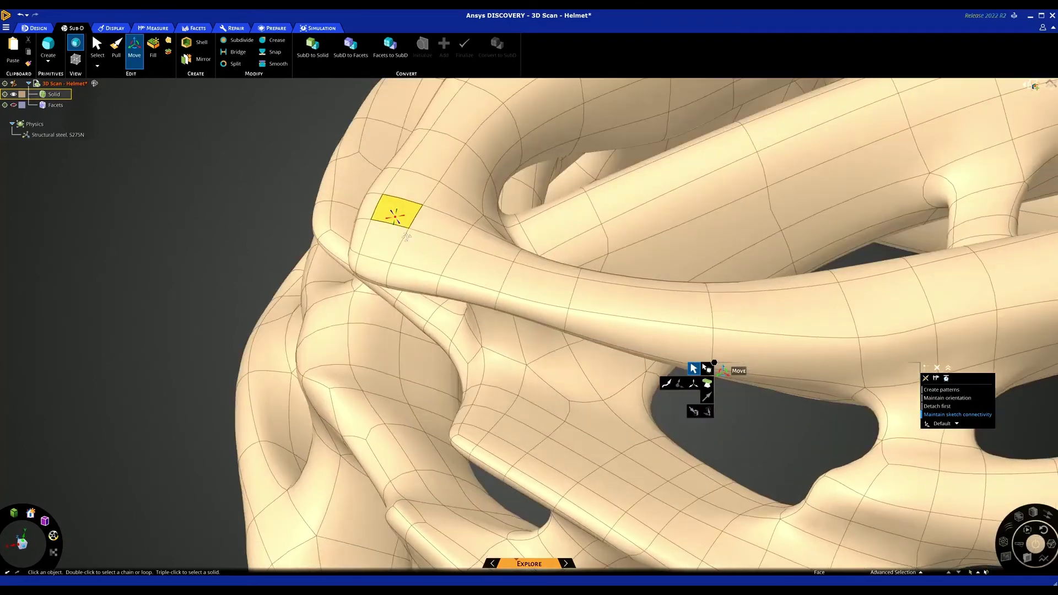
left_click(384, 179)
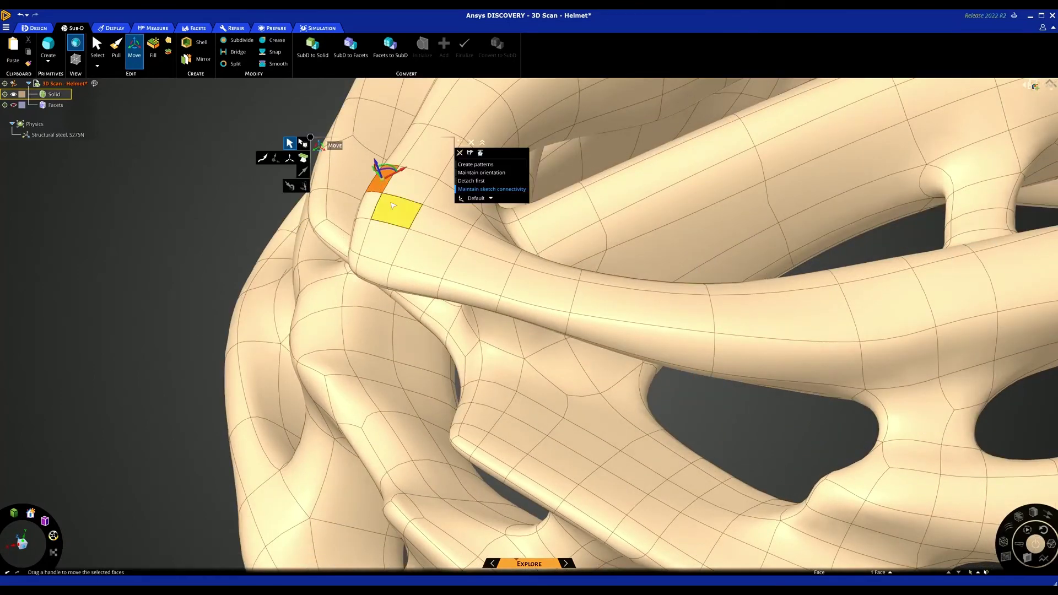
left_click(398, 209, "ctrl")
left_click(425, 273, "ctrl")
left_click(413, 283, "ctrl")
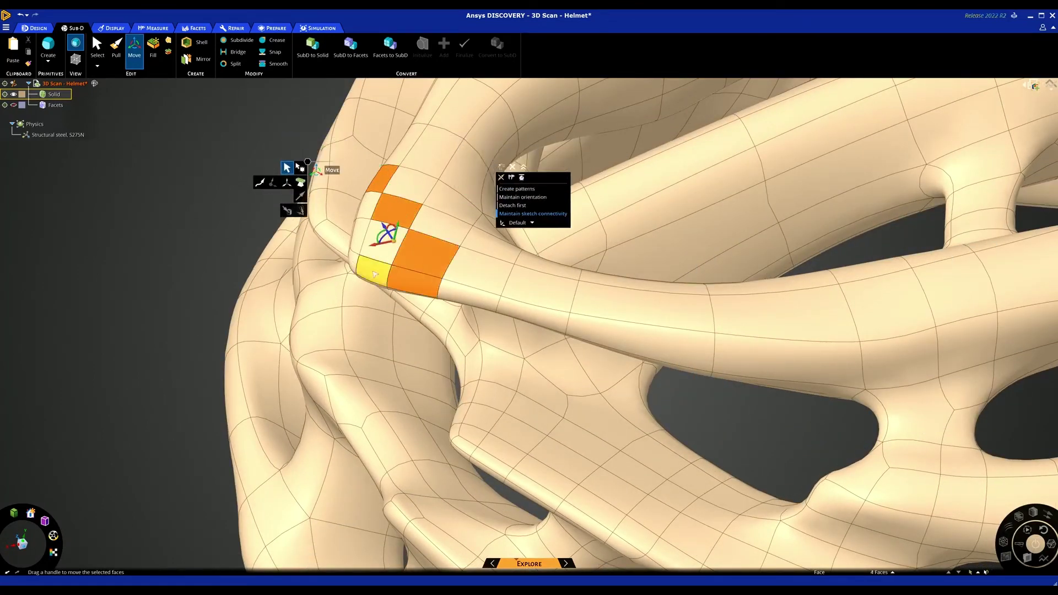
left_click(374, 269, "ctrl")
left_click(373, 246, "ctrl")
left_click(358, 240, "ctrl")
left_click(370, 206, "ctrl")
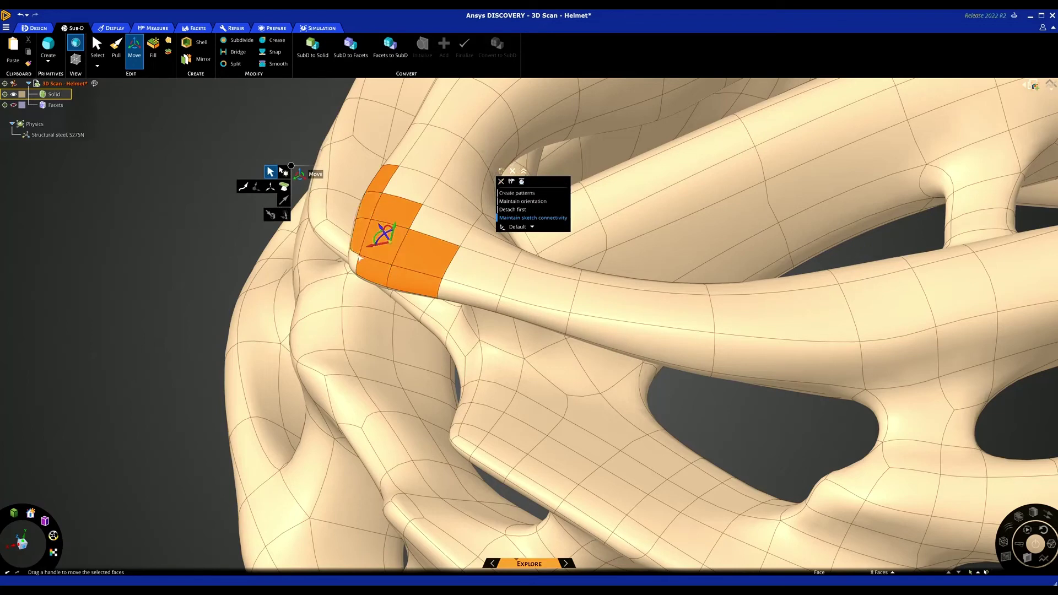
left_click(355, 261, "ctrl")
Add six lower front-edge faces for 15 total, then drag them up and sideways.
middle_click_drag(400, 271, 414, 229)
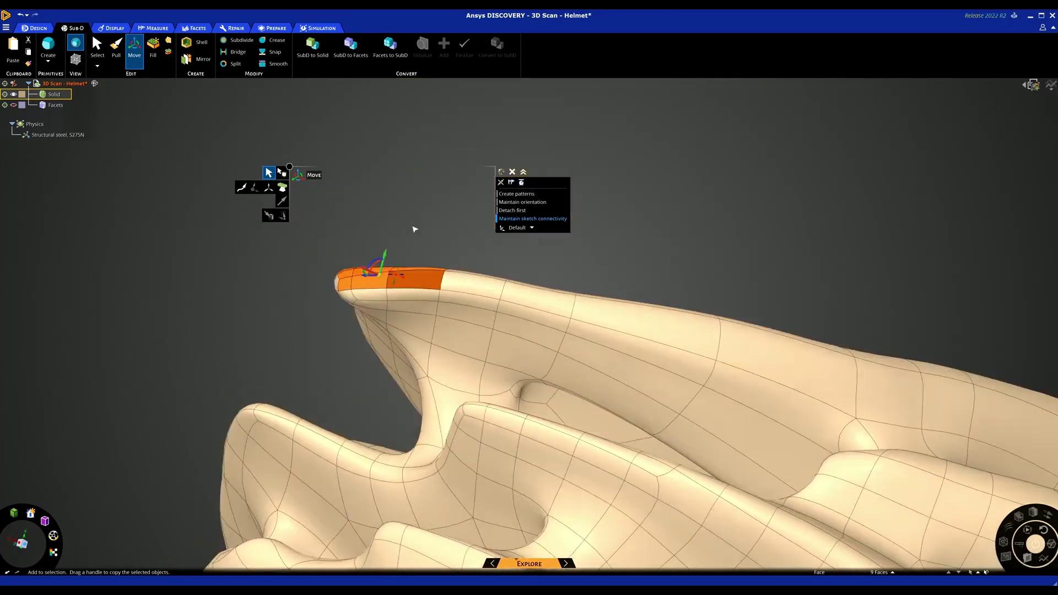
left_click(389, 295, "ctrl")
middle_click_drag(365, 295, 394, 296)
left_click(367, 295, "ctrl")
left_click(333, 303, "ctrl")
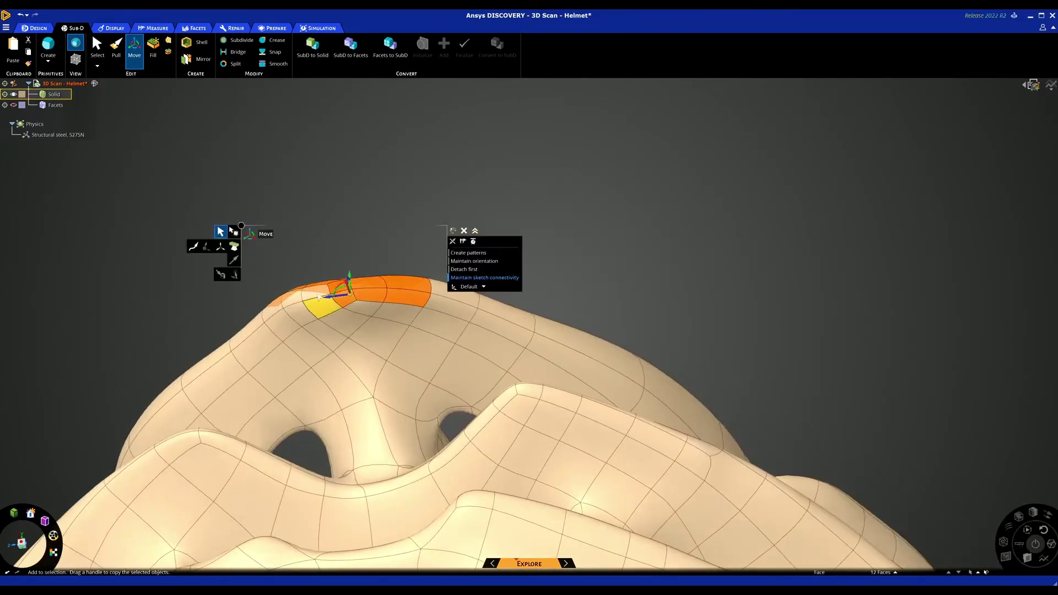
left_click(320, 306, "ctrl")
left_click(313, 294, "ctrl")
left_click(292, 298, "ctrl")
middle_click_drag(362, 236, 373, 256)
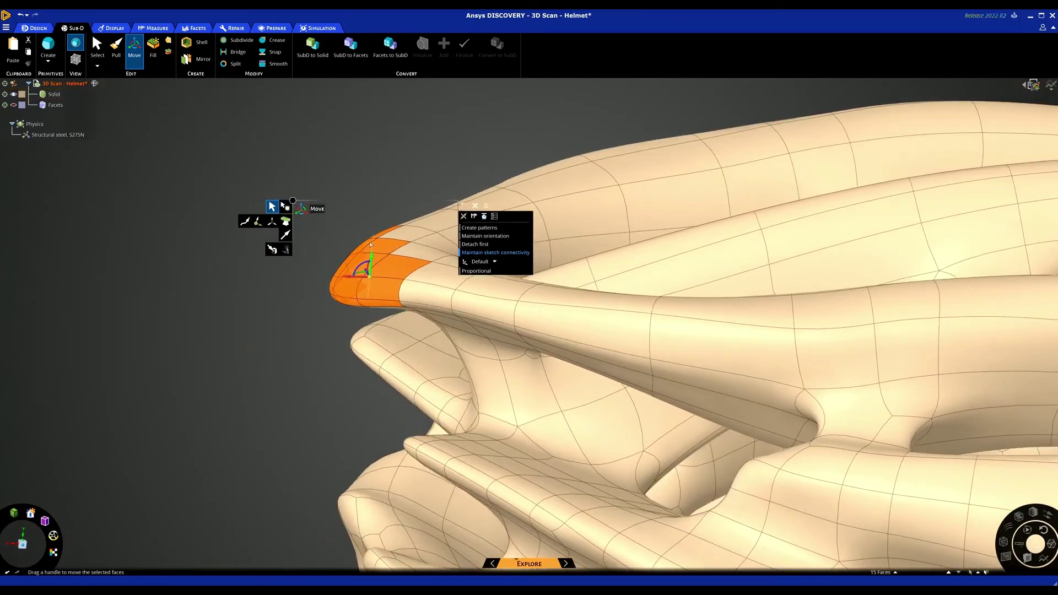
left_click_drag(371, 245, 370, 234)
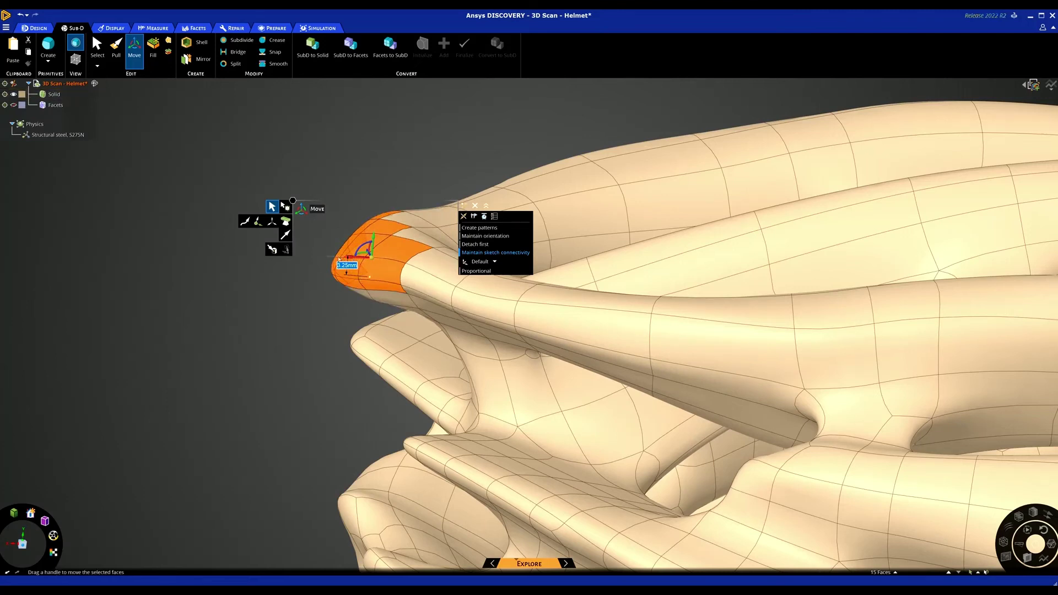
left_click_drag(337, 259, 314, 261)
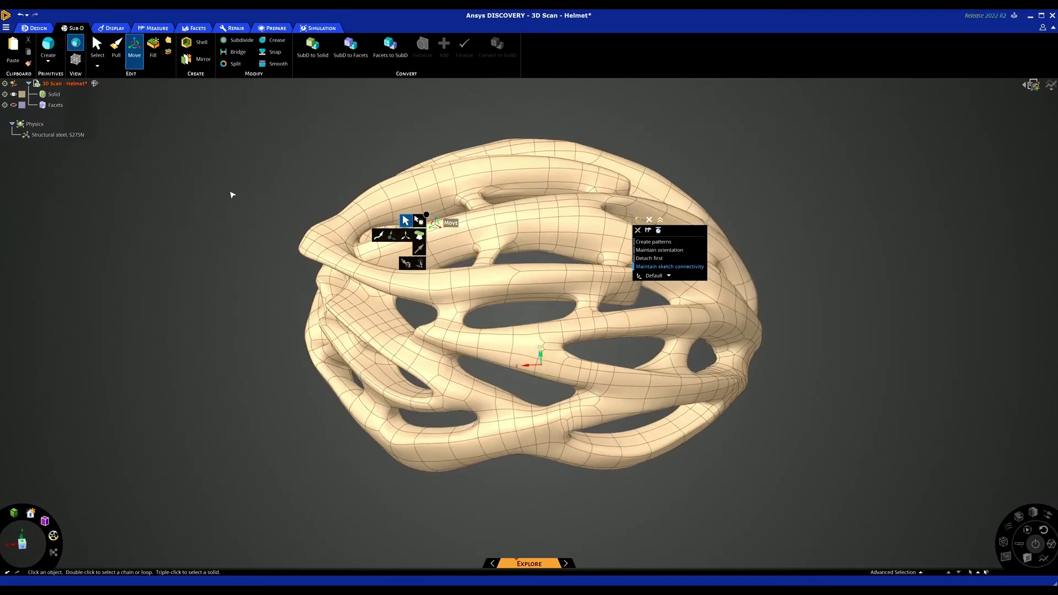
Exit Move and select faces on two facing strips beside a vent opening.
key("Escape")
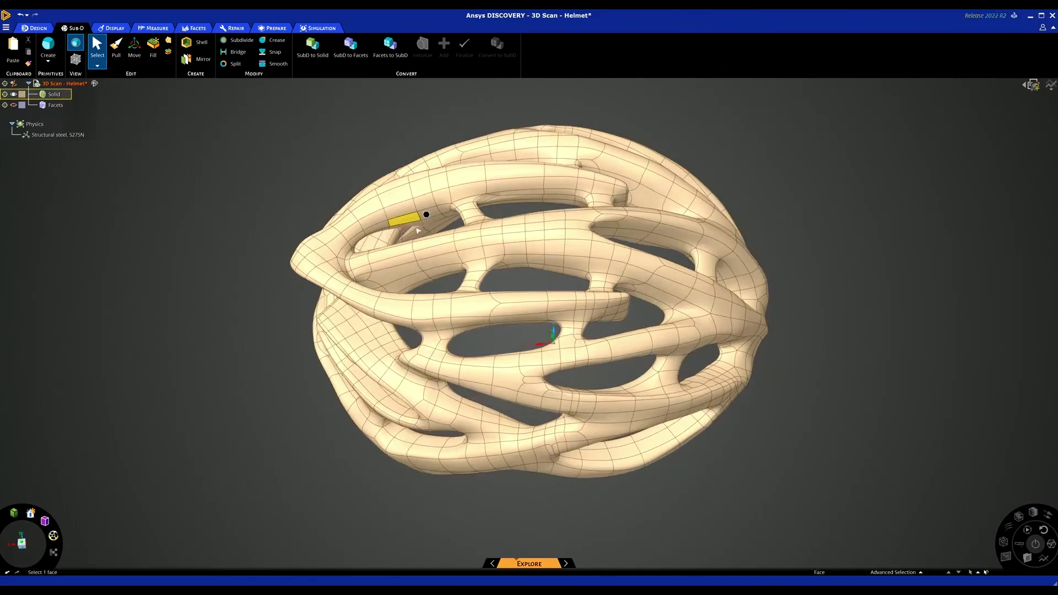
left_click(668, 386)
mouse_move(668, 389)
middle_mouse_down()
mouse_move(653, 411)
mouse_move(638, 363)
middle_mouse_up()
left_click(639, 364)
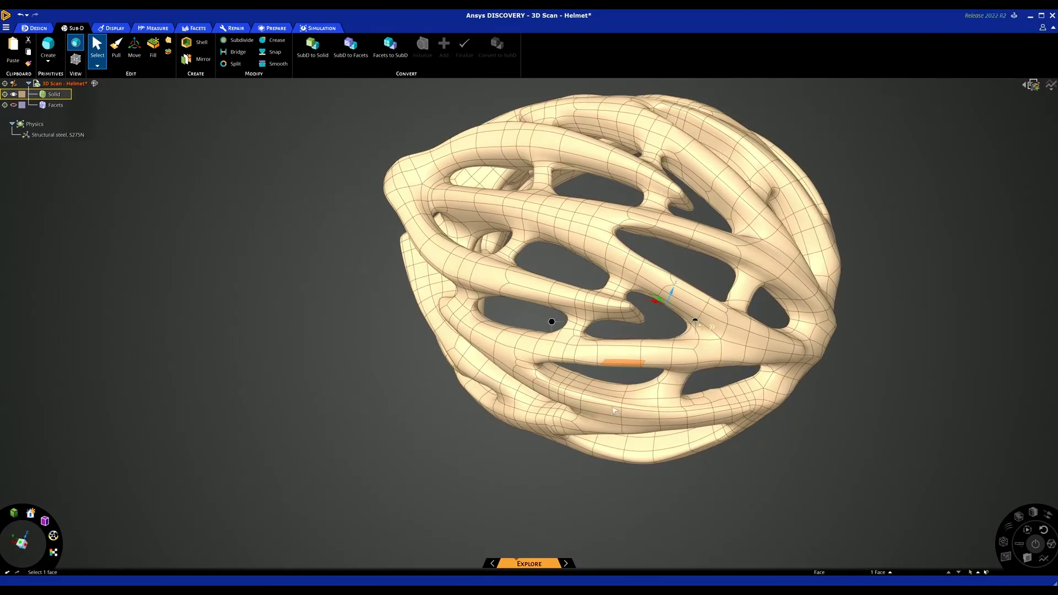
left_click(610, 398, "ctrl")
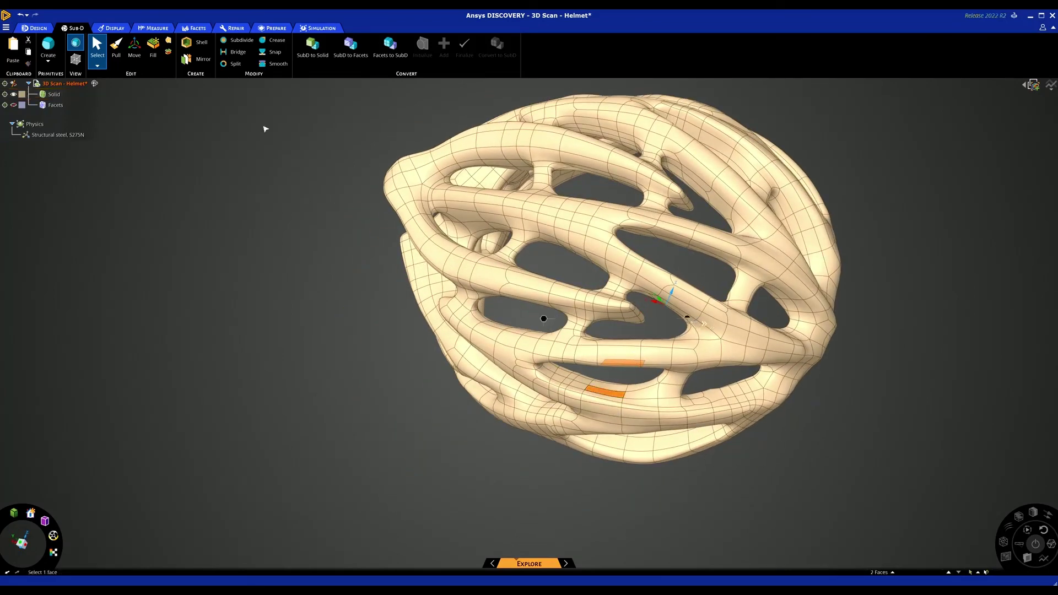
Bridge one face on each strip to span the vent opening.
left_click(233, 52)
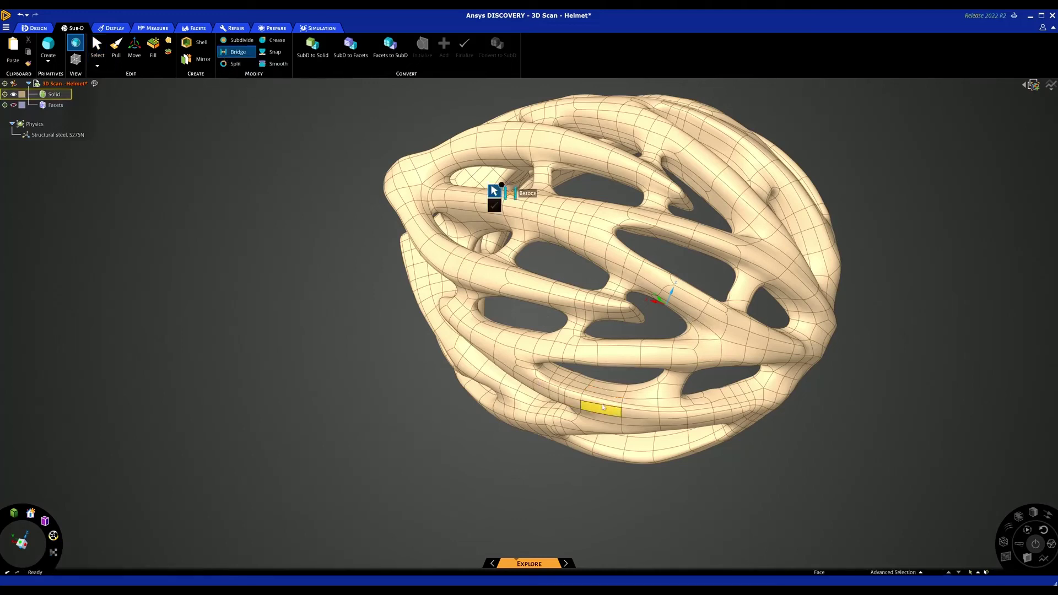
left_click(605, 397)
middle_click_drag(612, 398, 616, 369)
left_click(615, 373)
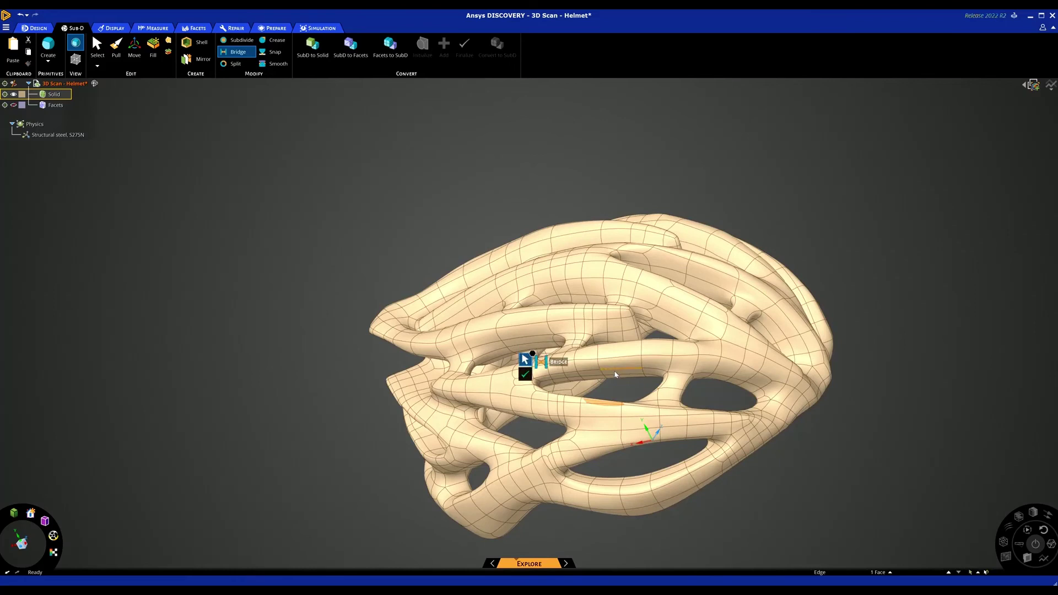
left_click(535, 351)
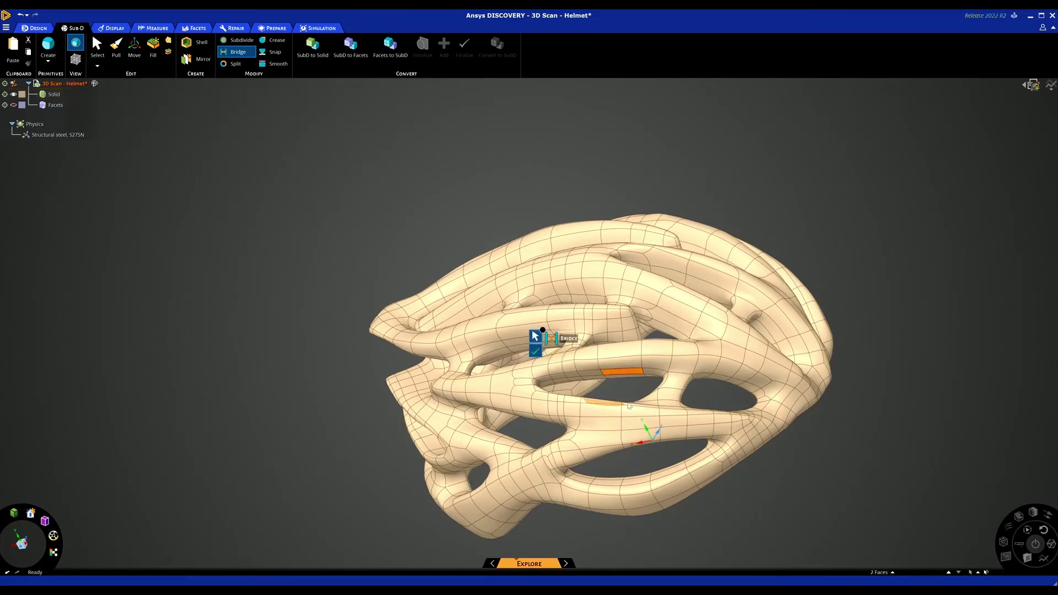
middle_click_drag(616, 386, 610, 380)
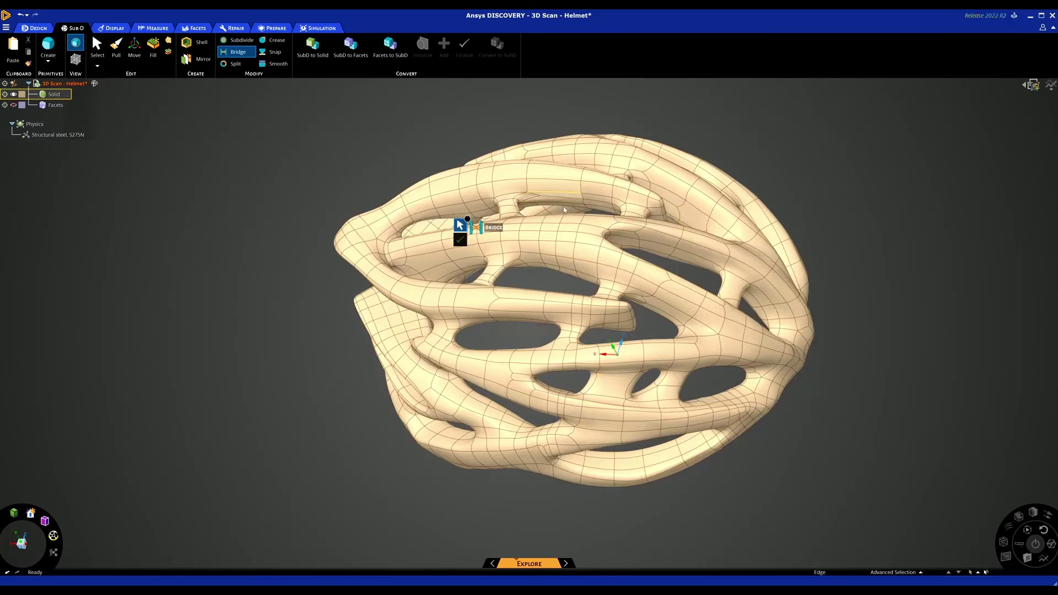
Select nine adjacent faces in the middle of the helmet strap.
left_click(549, 227)
left_click(566, 230, "ctrl")
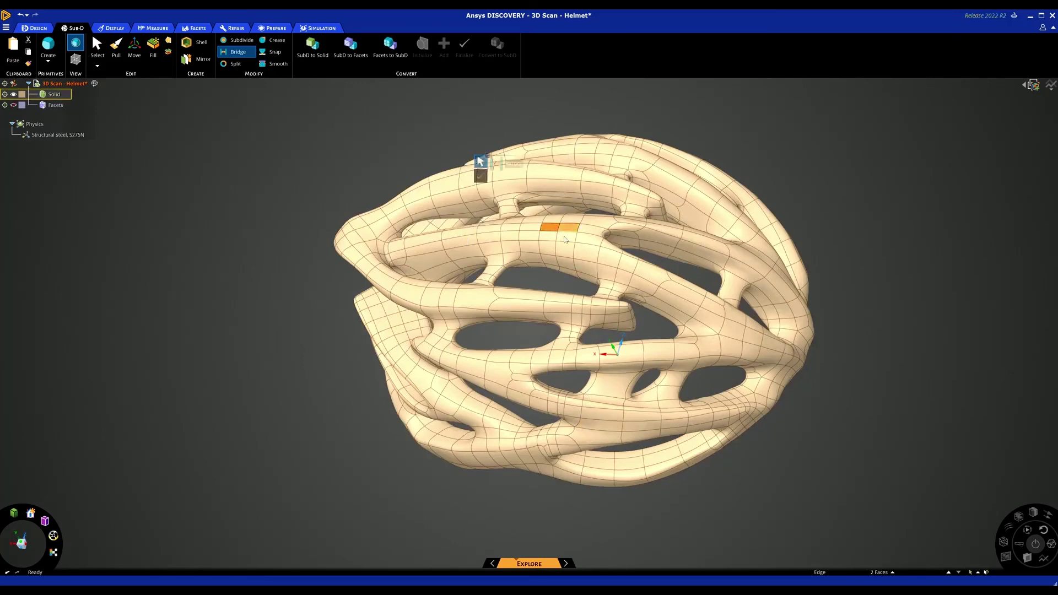
left_click(566, 237, "ctrl")
left_click(550, 237, "ctrl")
middle_click_drag(561, 293, 584, 138)
scroll(524, 350, "up", 5)
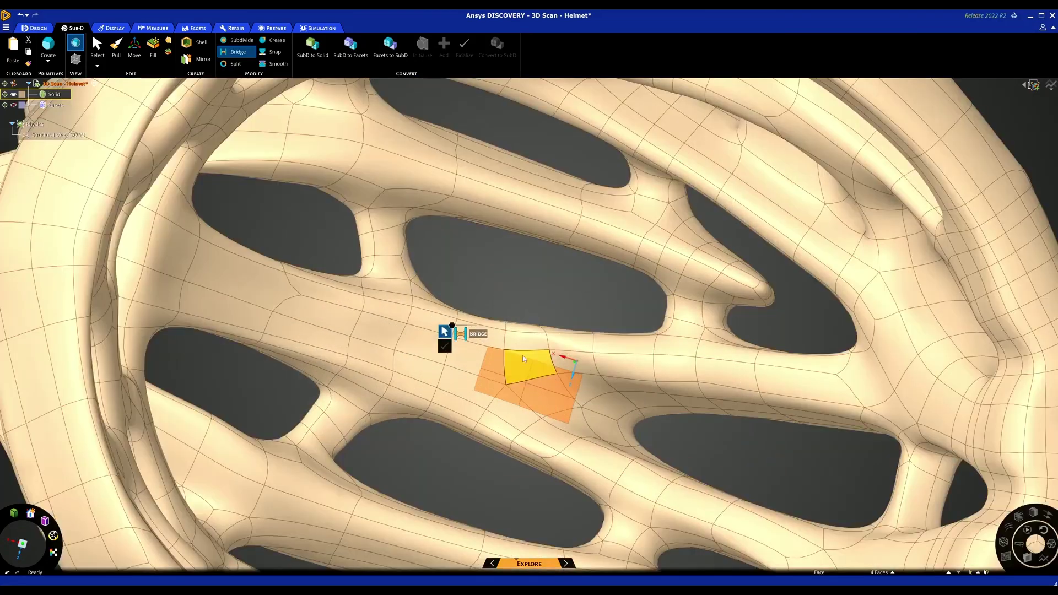
left_click(473, 357, "ctrl")
left_click(528, 366, "ctrl")
left_click(539, 396, "ctrl")
left_click(507, 407, "ctrl")
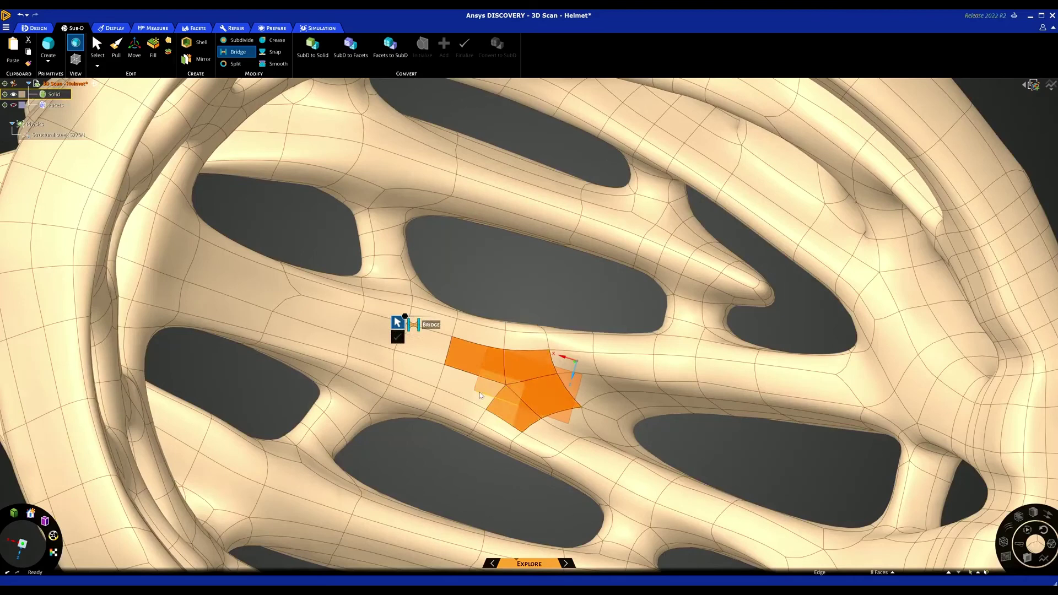
left_click(466, 388, "ctrl")
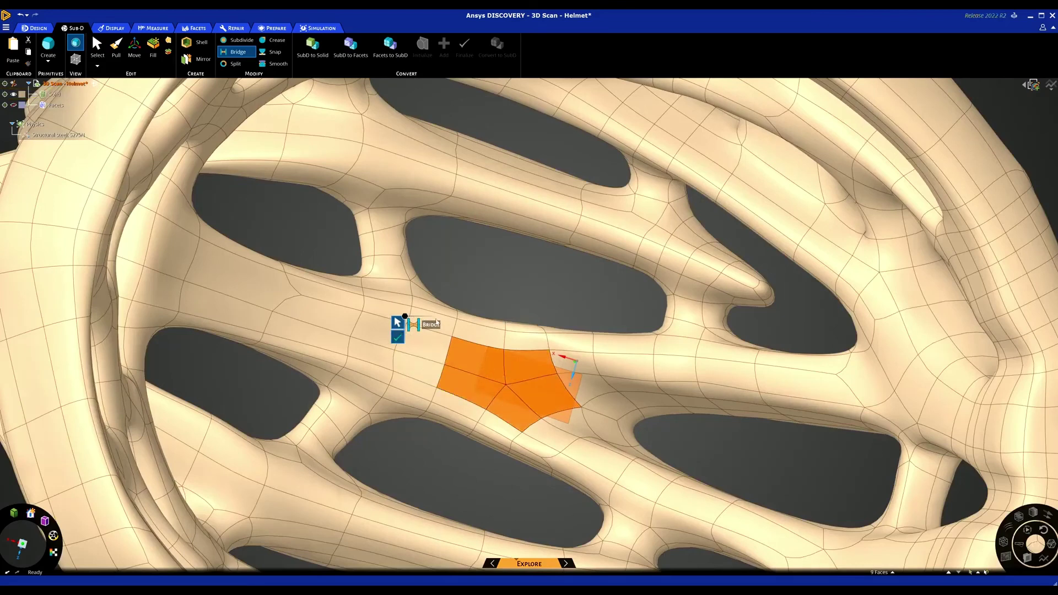
Delete the nine selected faces to open a rounded vent hole.
key("Delete")
middle_click_drag(515, 284, 577, 297)
scroll(522, 364, "down", 10)
Exit the Bridge tool, leaving the reshaped helmet as a single Sub-D solid.
key("Escape")
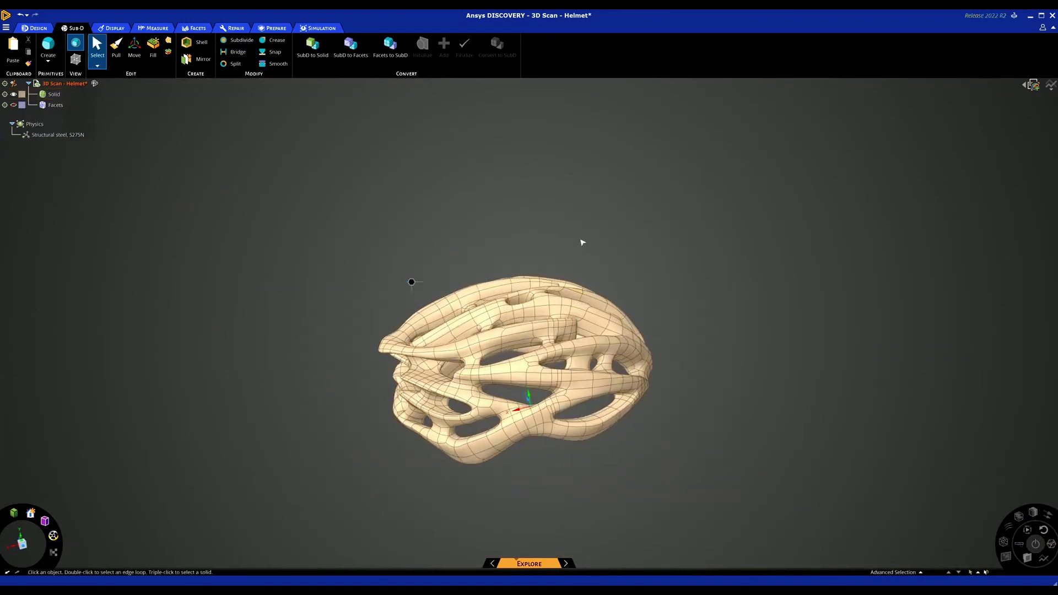